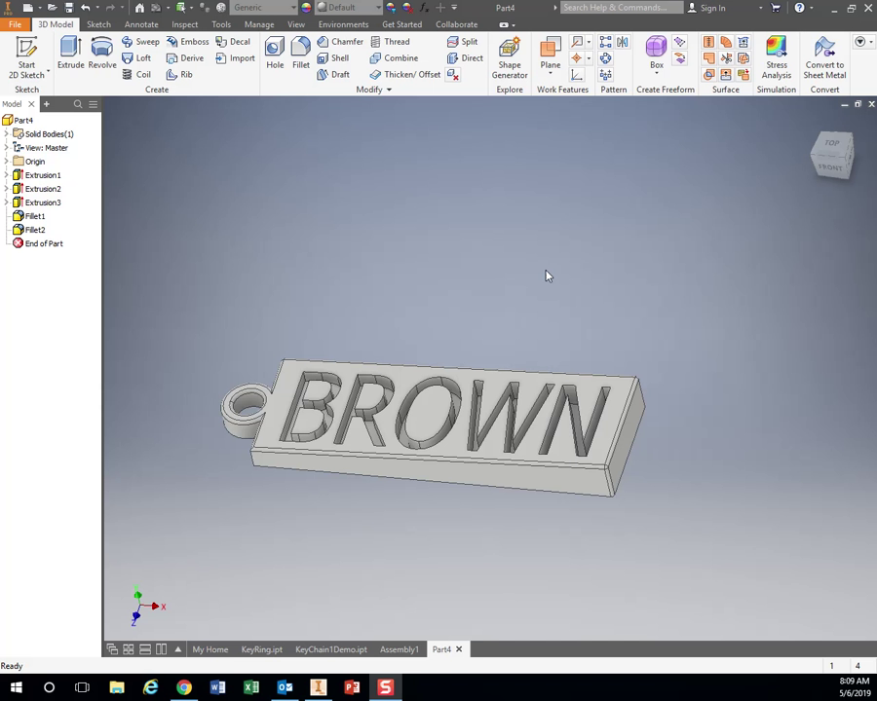
# Start a CAD Format export of the keychain as STL, proposing Part4.stl in the KeyChain folder
pyautogui.click(15, 23)
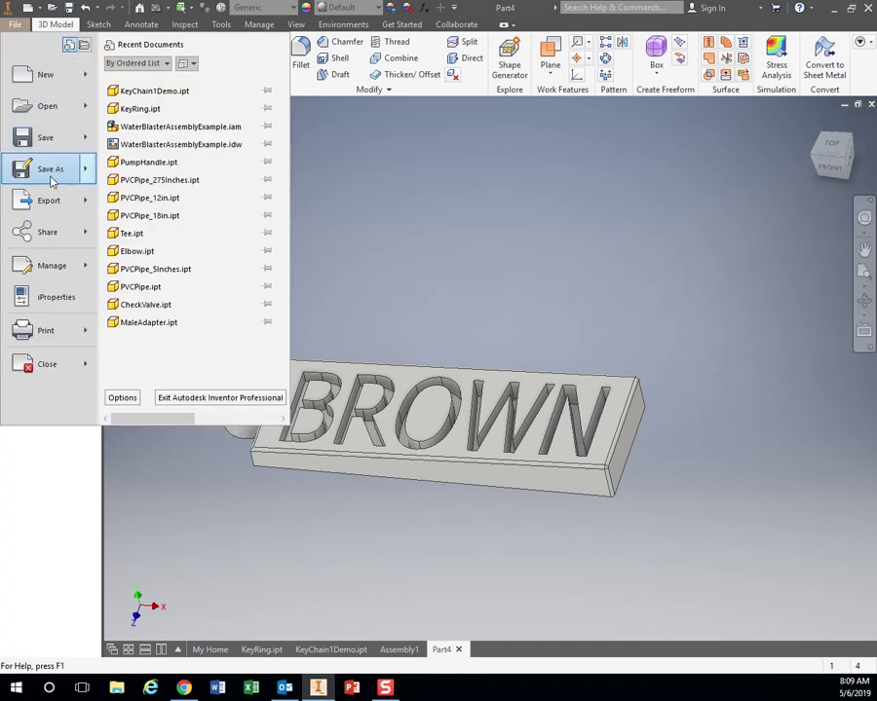
pyautogui.moveTo(40, 200)
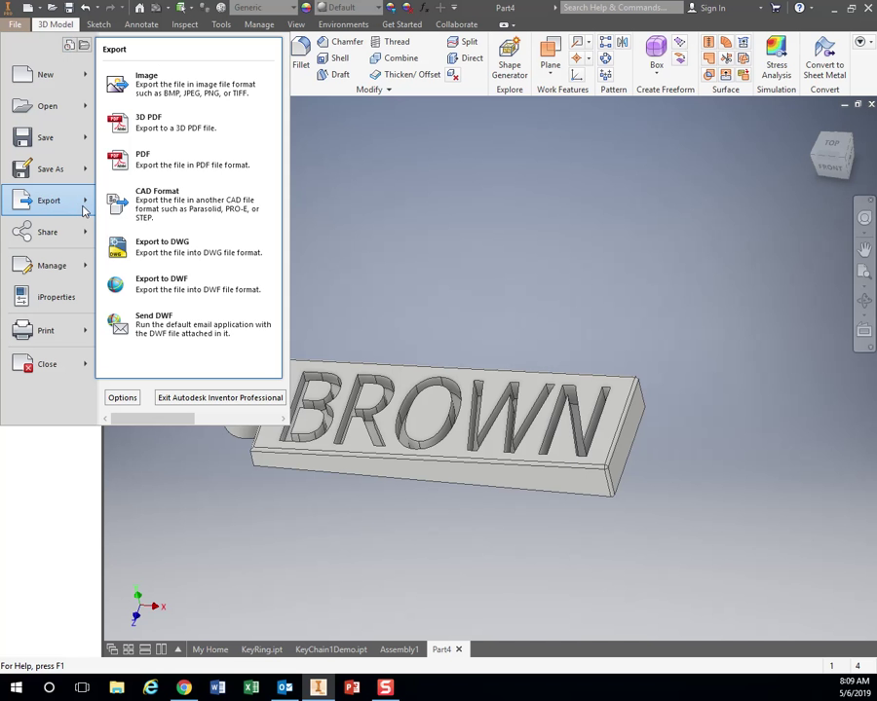
pyautogui.click(173, 208)
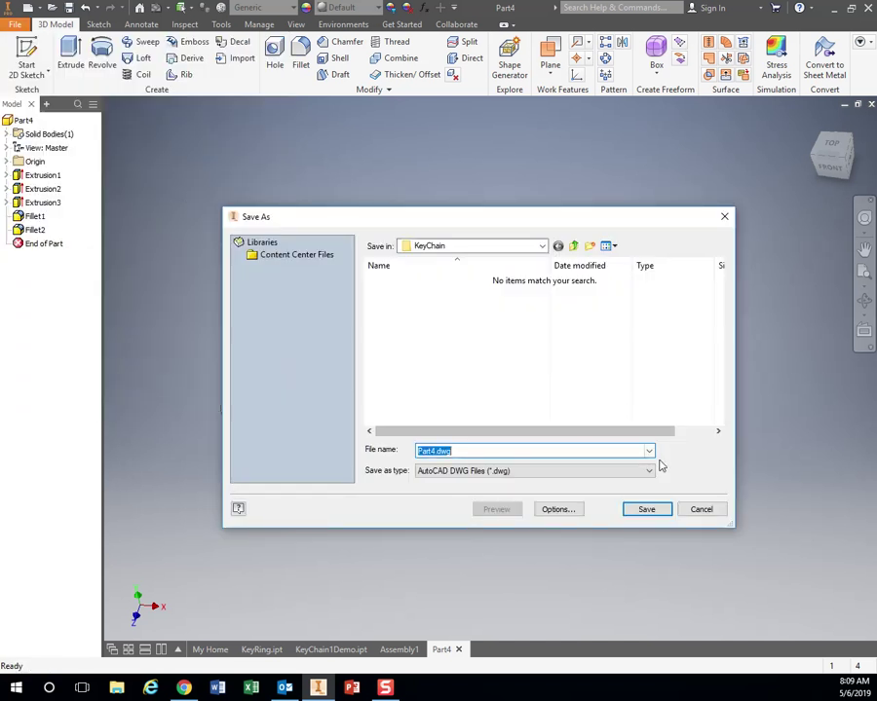
pyautogui.click(428, 471)
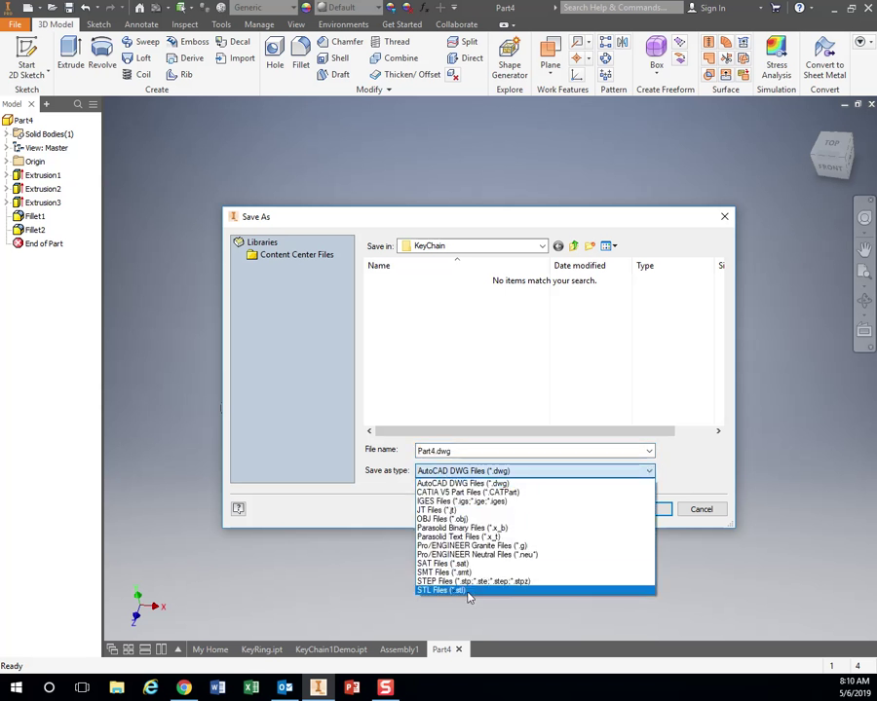
pyautogui.click(466, 591)
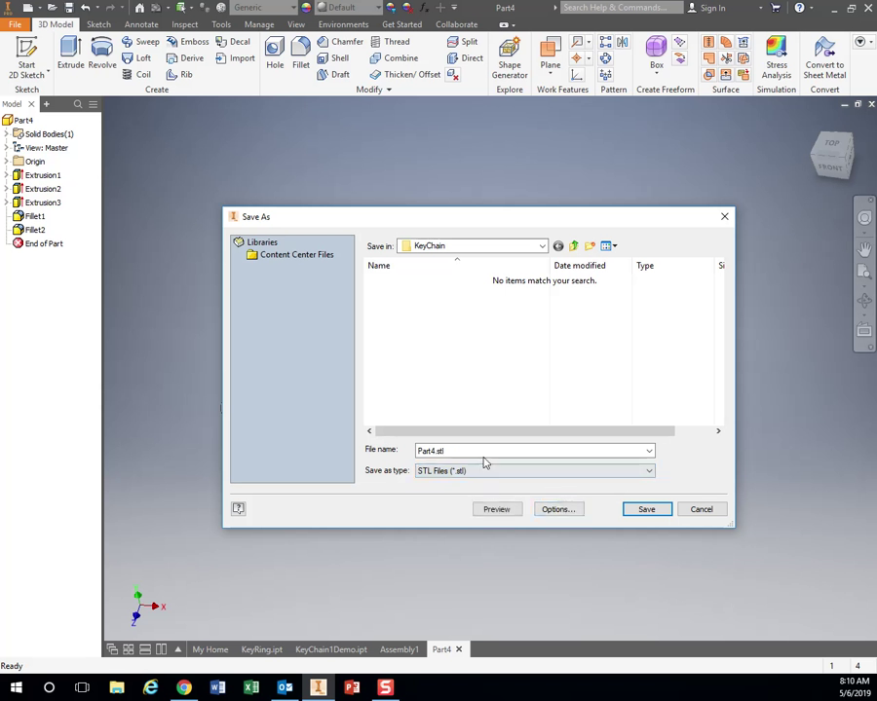
# Set the STL export options to millimeter units and High resolution
pyautogui.click(557, 509)
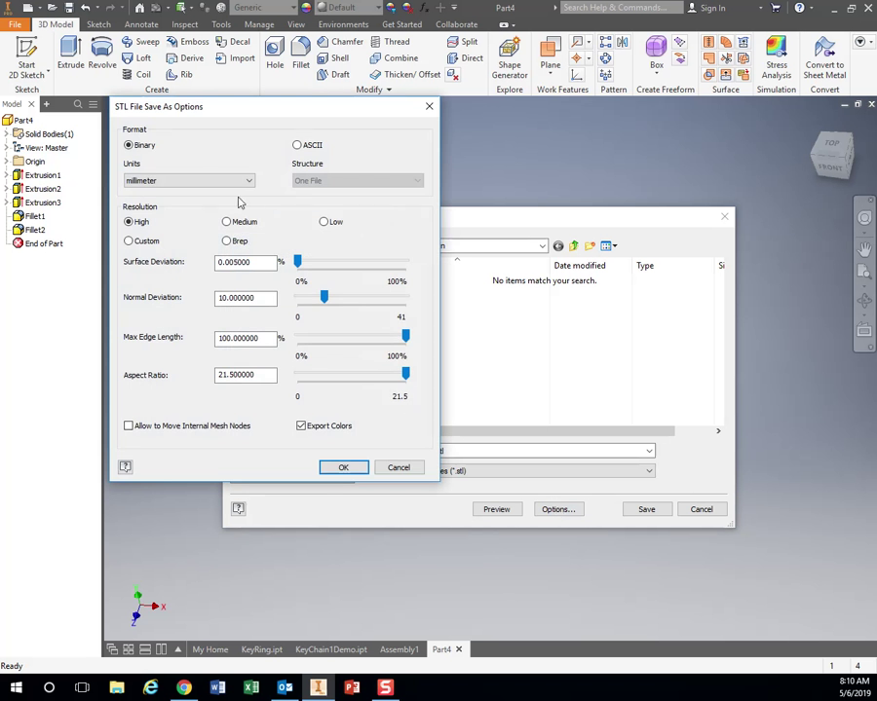
pyautogui.click(139, 180)
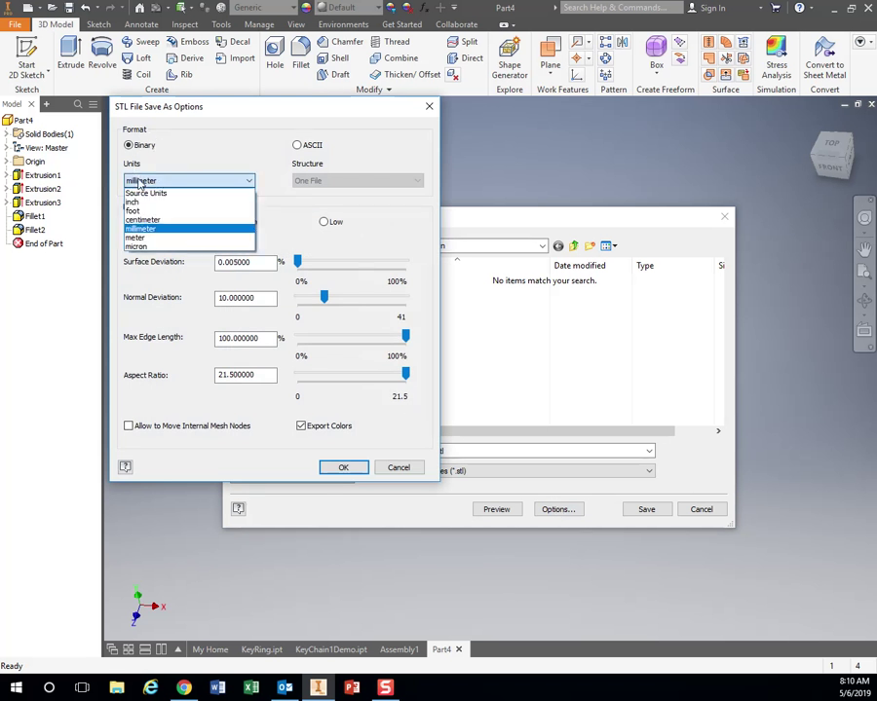
pyautogui.click(143, 229)
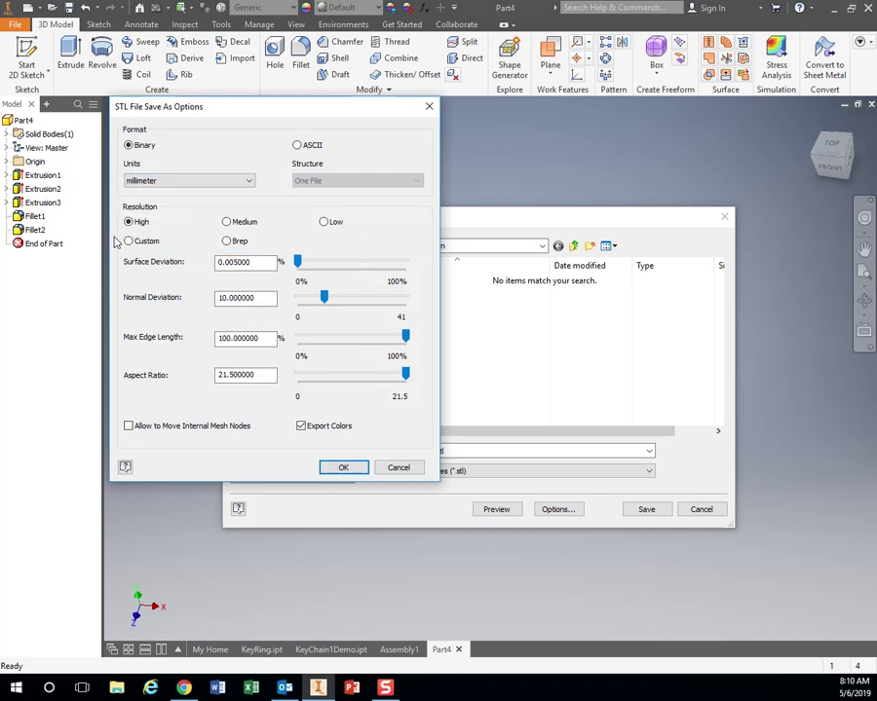
pyautogui.click(227, 222)
pyautogui.click(138, 223)
pyautogui.click(228, 222)
pyautogui.click(139, 222)
pyautogui.click(128, 181)
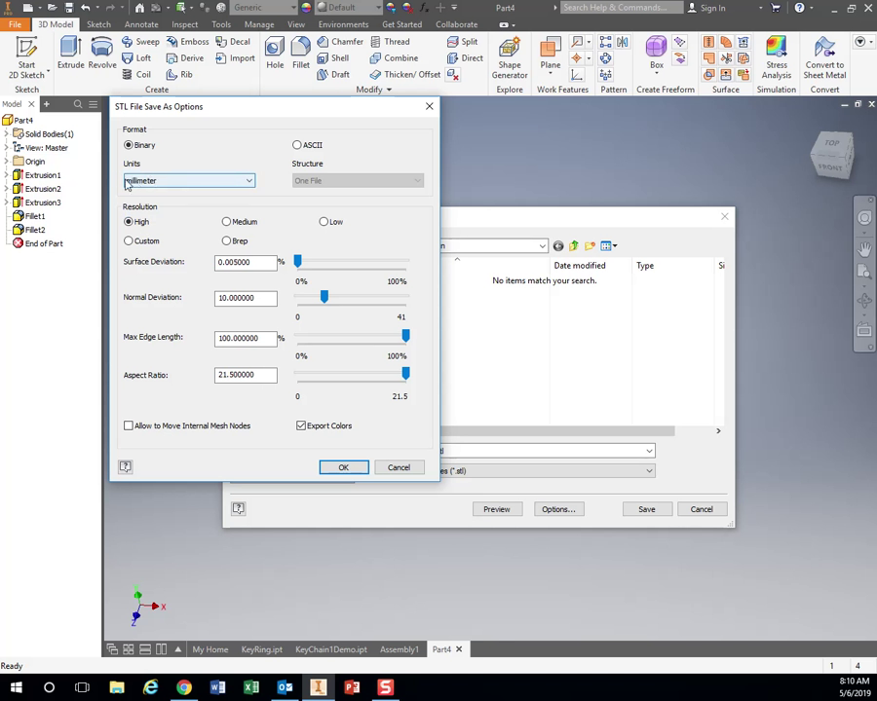
pyautogui.click(342, 468)
# Name the STL file BrownKeyChain1 and save it
pyautogui.doubleClick(470, 458)
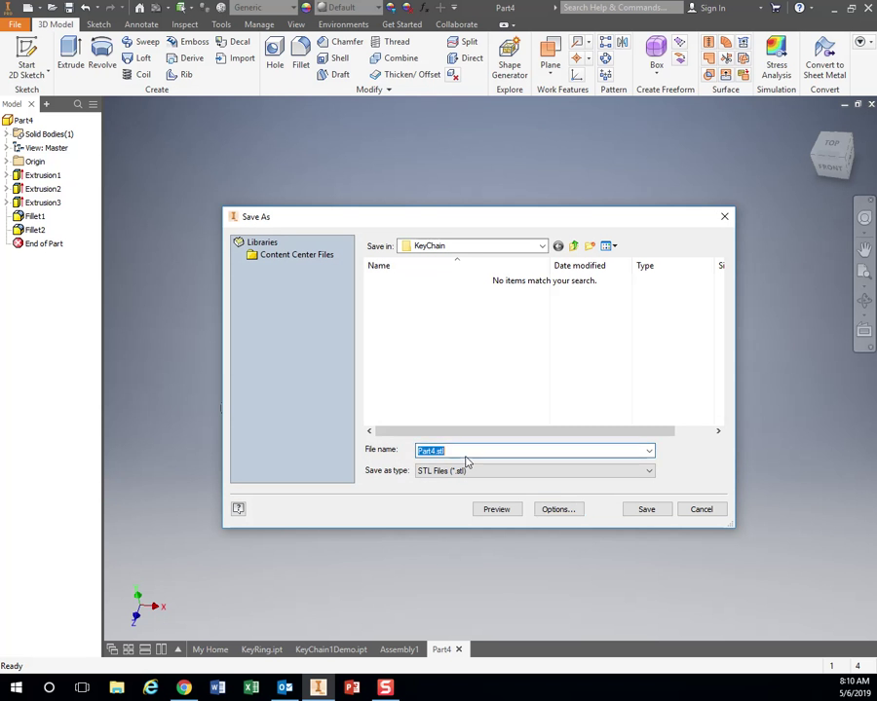
pyautogui.write('Ke')
pyautogui.press('BackSpace')
pyautogui.press('BackSpace')
pyautogui.write('BrownKeyChain')
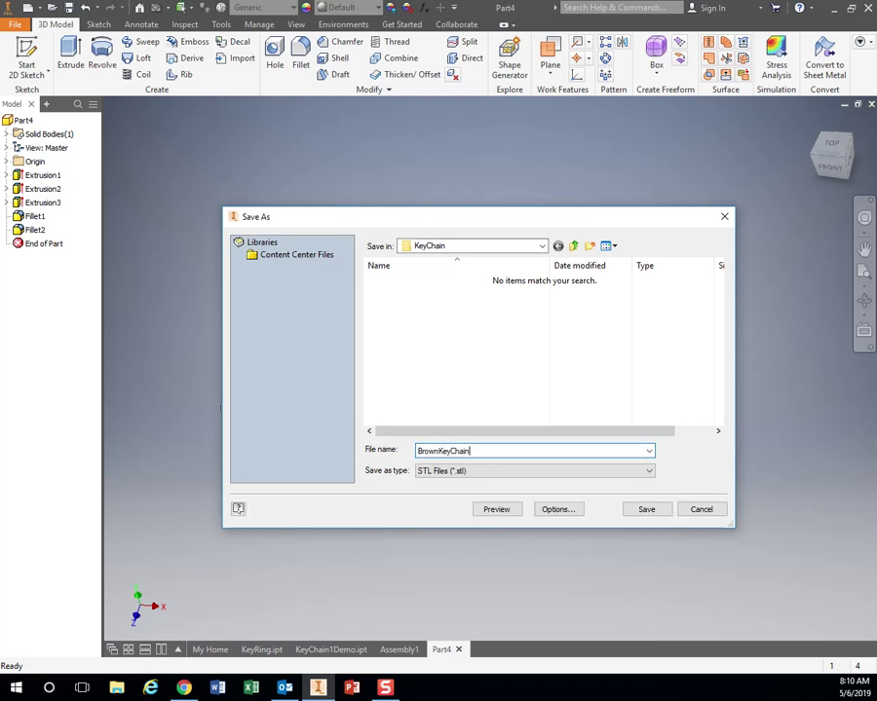
pyautogui.write('1')
pyautogui.press('Return')
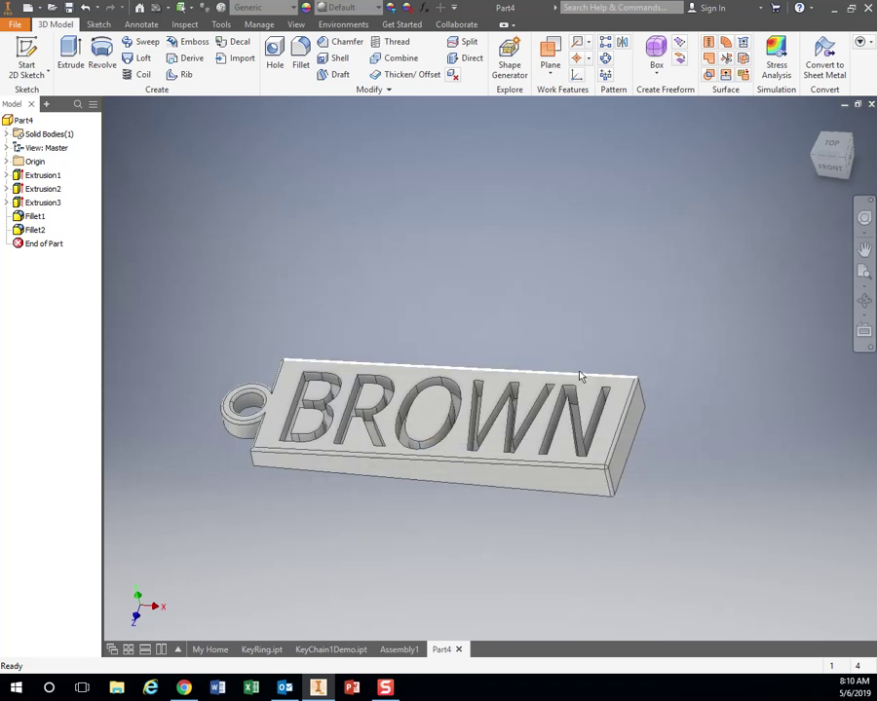
pyautogui.click(23, 120)
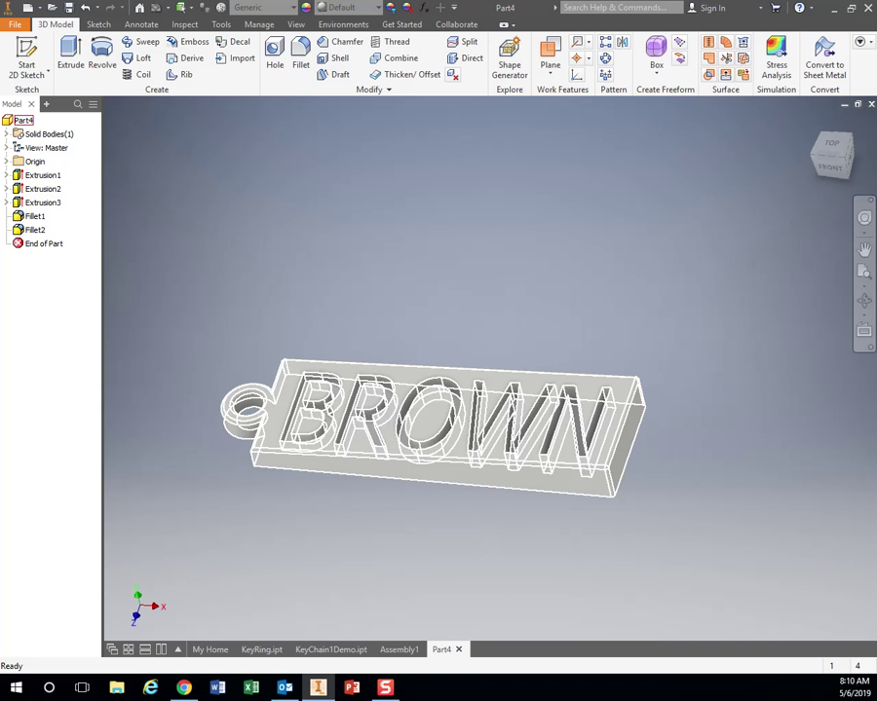
pyautogui.click(15, 23)
pyautogui.click(611, 315)
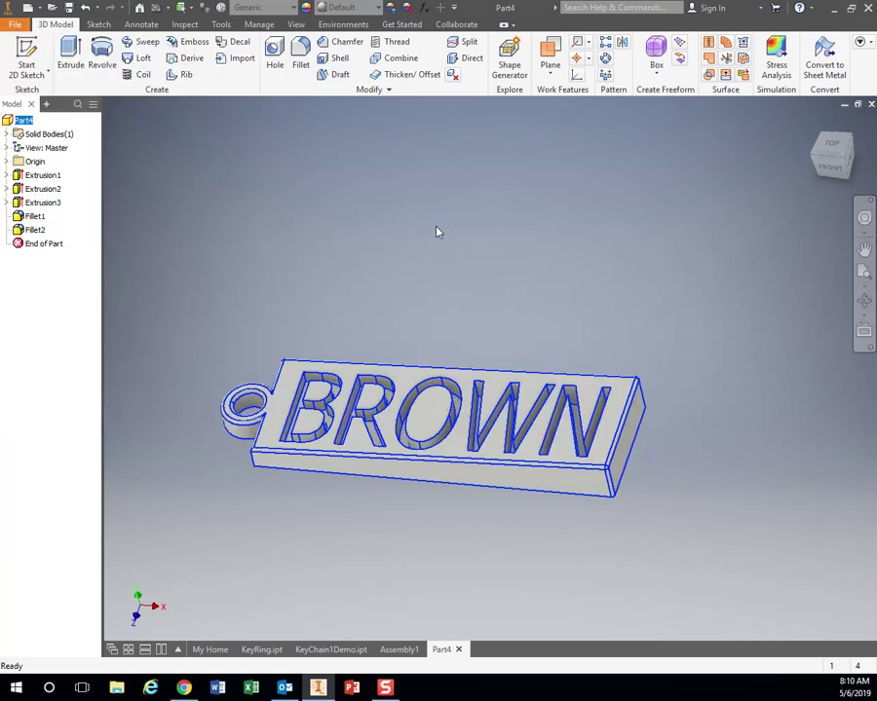
pyautogui.click(473, 209)
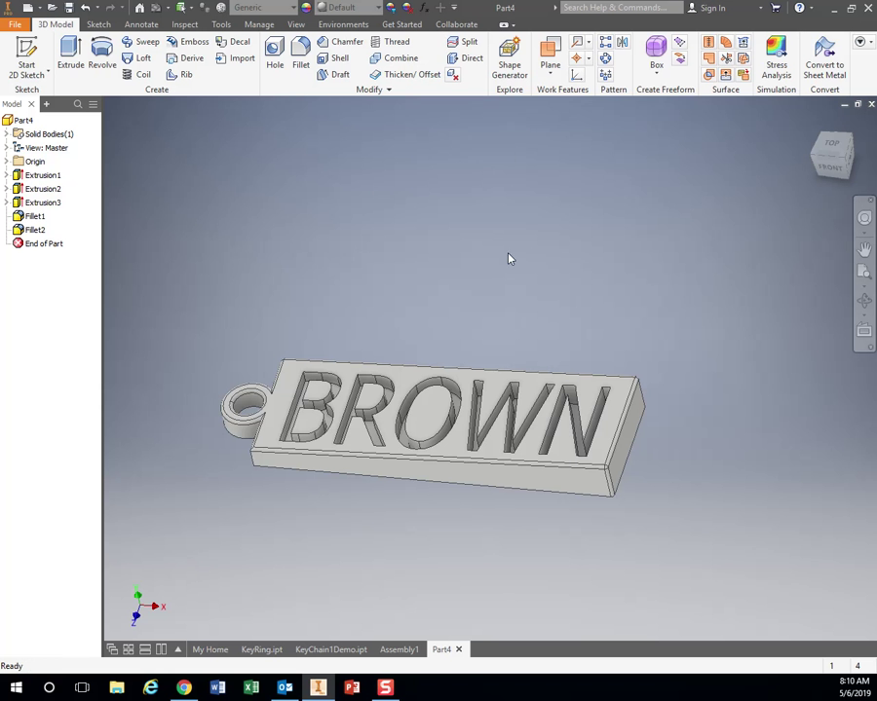
pyautogui.click(339, 25)
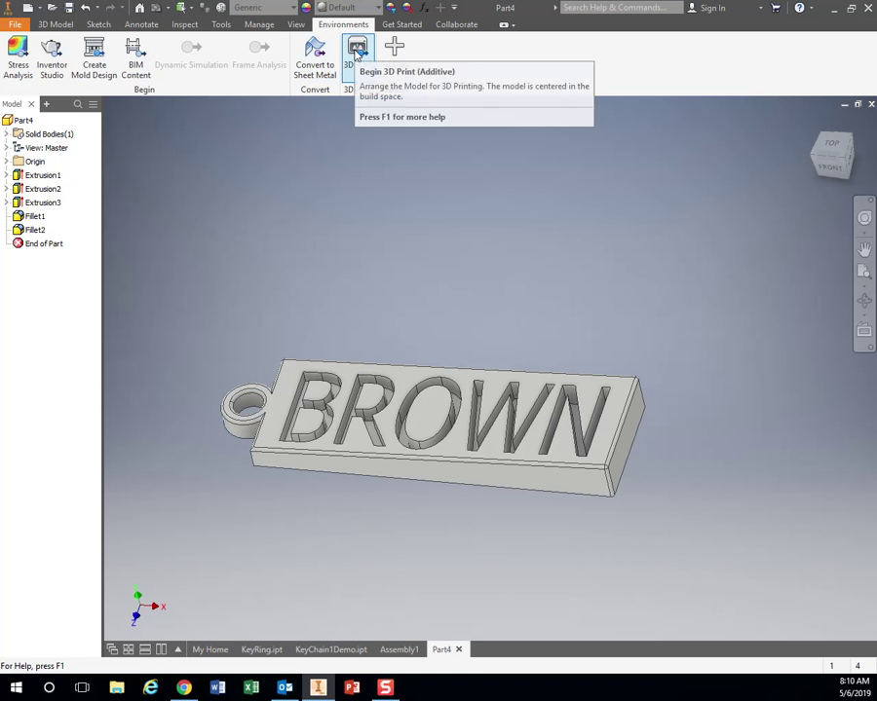
# Save the part as BrownKeyChain and enter the 3D Print environment
pyautogui.click(357, 49)
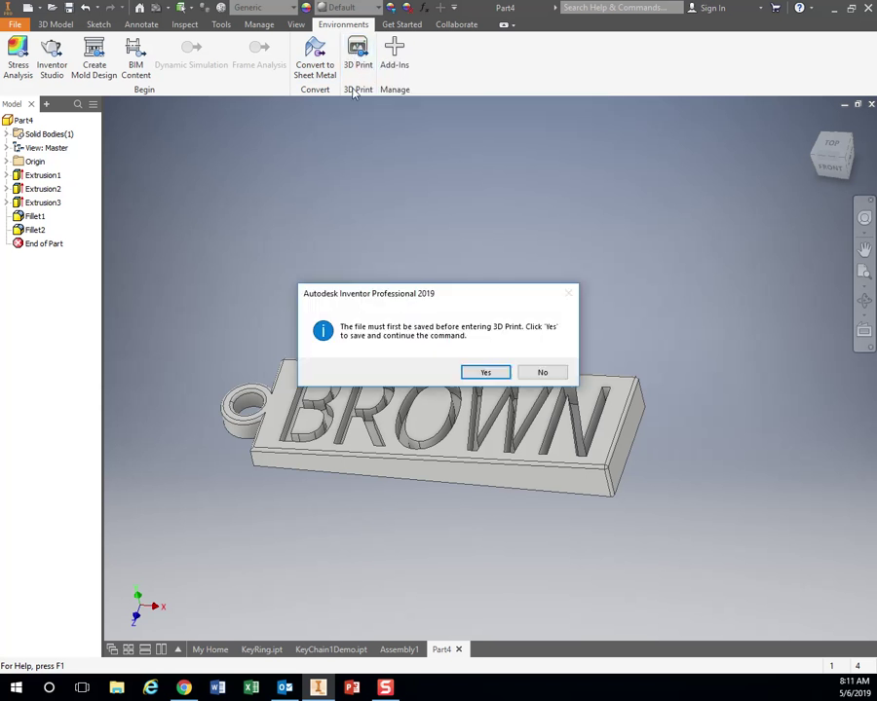
pyautogui.click(499, 372)
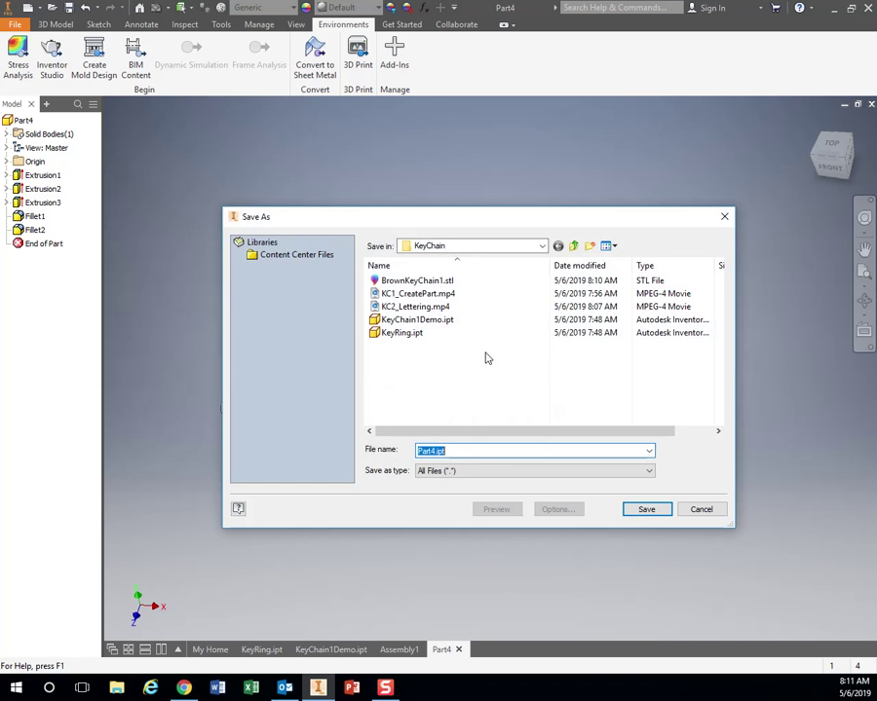
pyautogui.write('Brow')
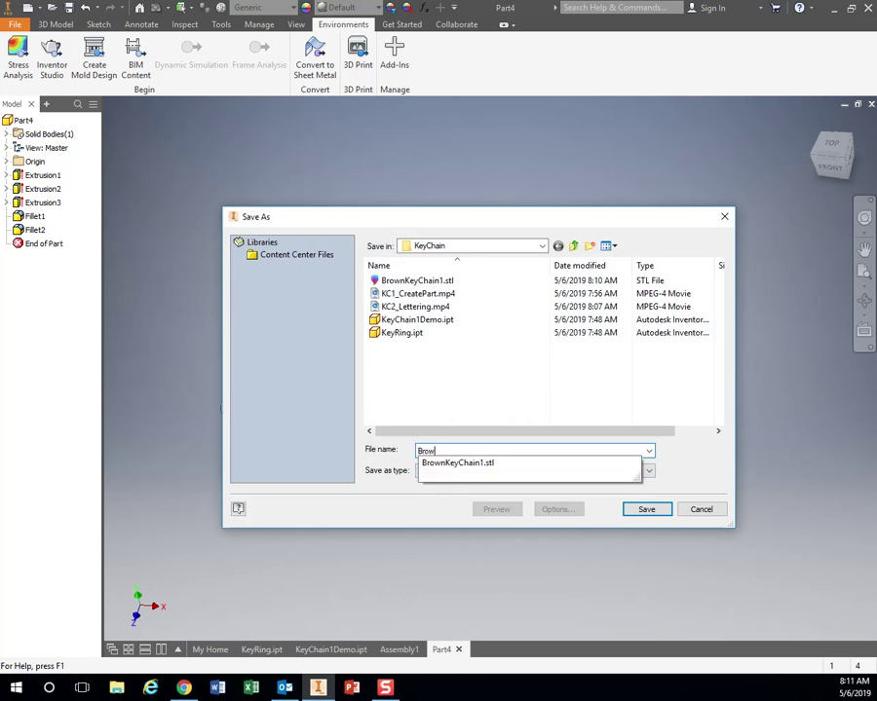
pyautogui.write('nKeyChain')
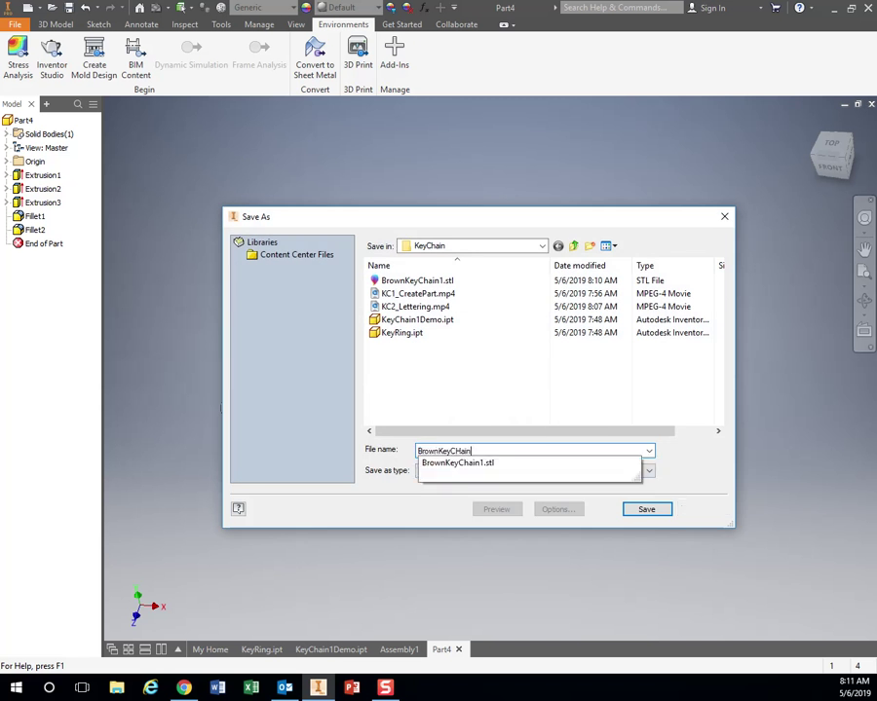
pyautogui.press('Return')
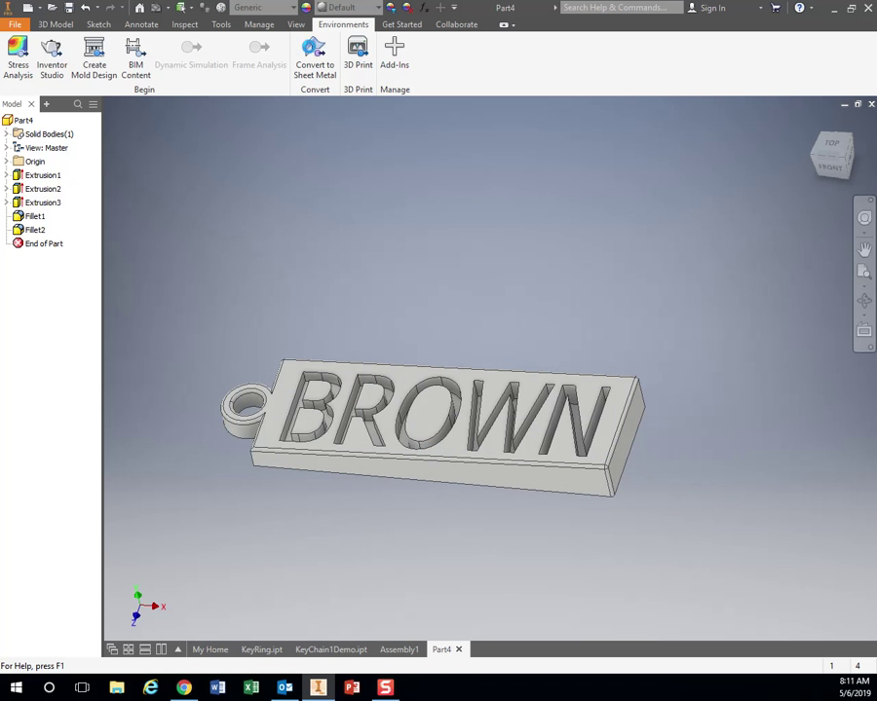
pyautogui.click(358, 48)
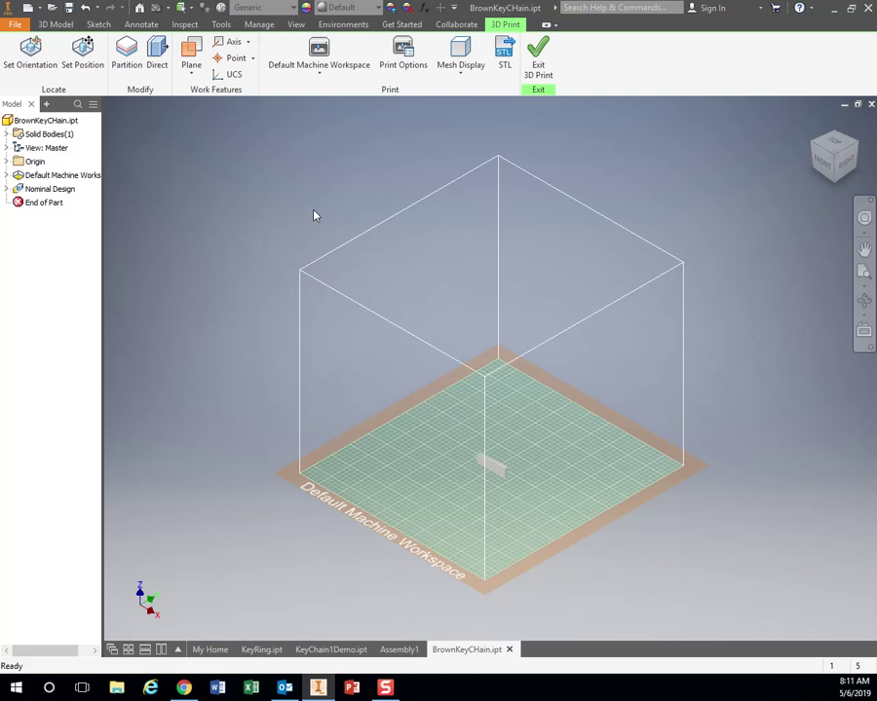
# Pan, zoom and orbit the build volume to view the keychain's lettered face, keeping the Default Machine Workspace
pyautogui.moveTo(325, 225); pyautogui.dragTo(374, 325, button='middle')
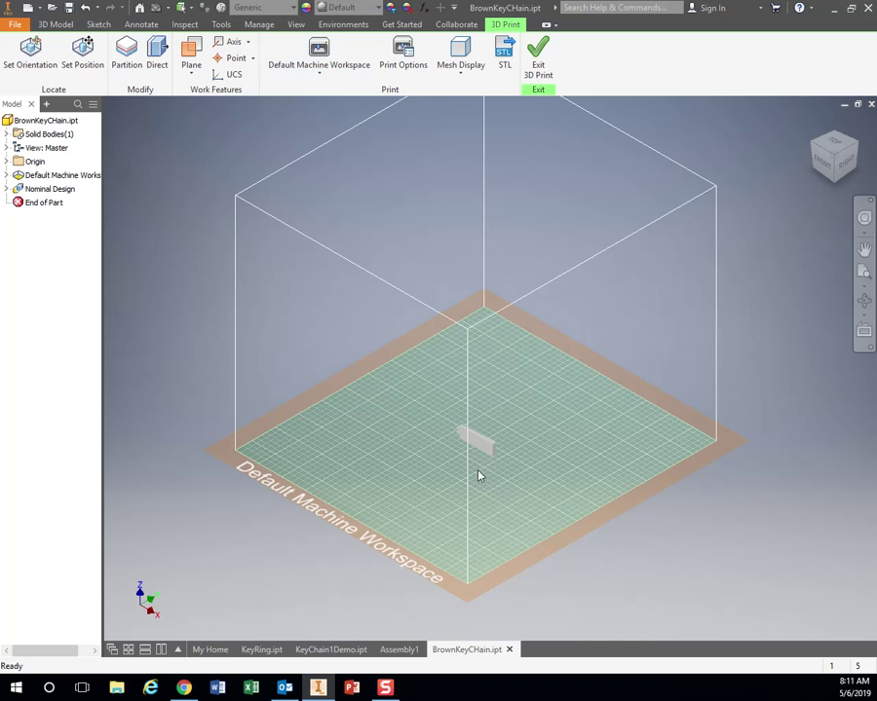
pyautogui.click(318, 59)
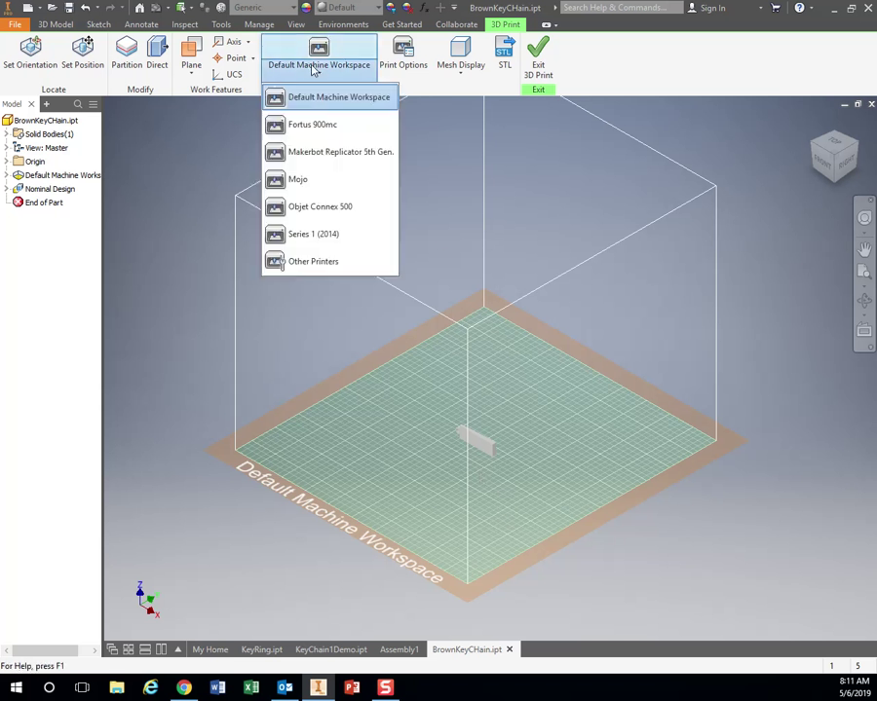
pyautogui.click(178, 236)
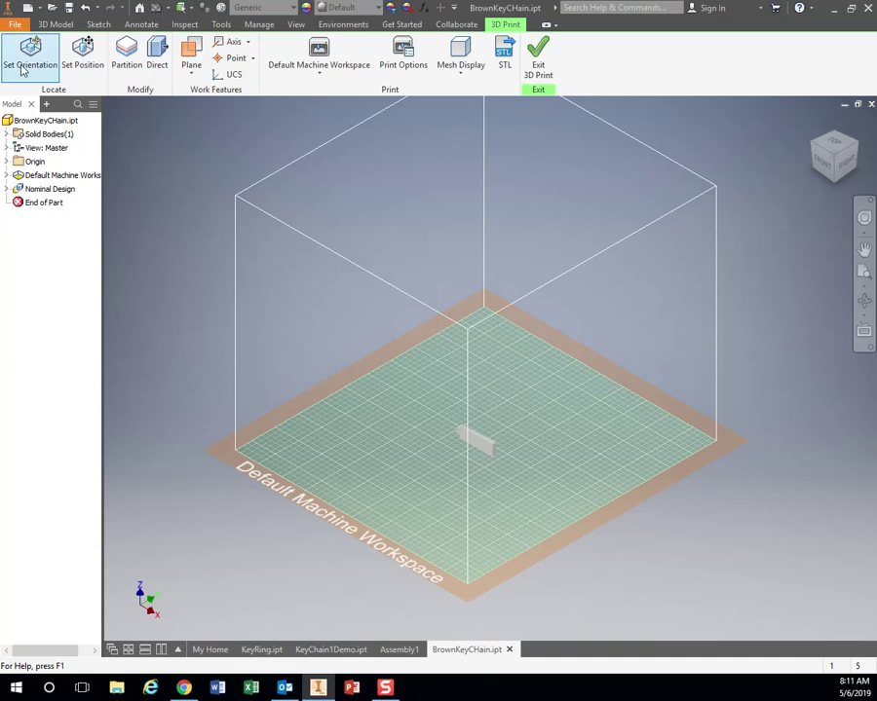
pyautogui.scroll(5, 497, 487)
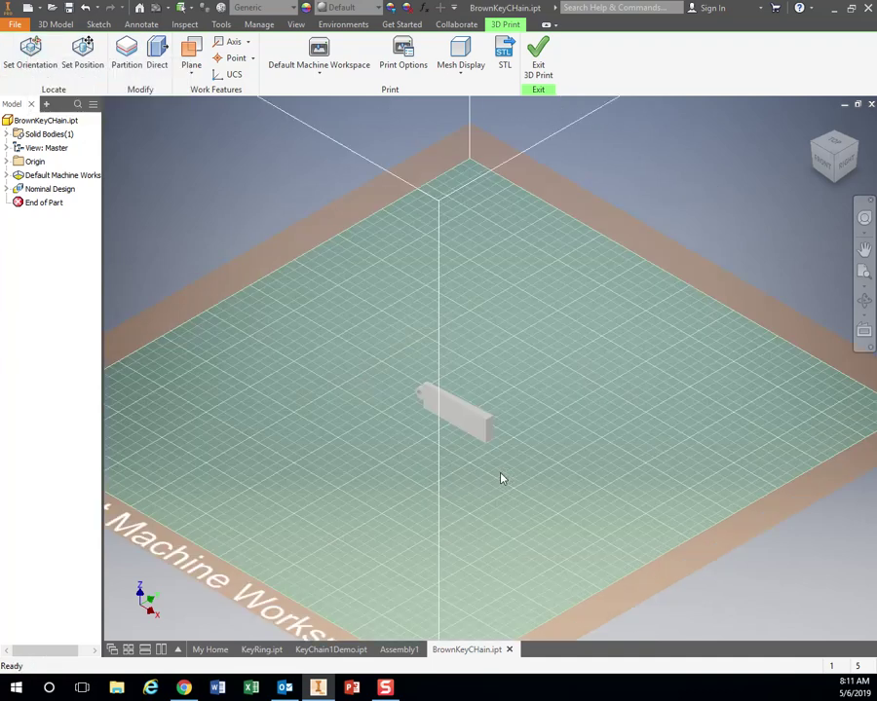
pyautogui.keyDown('shift'); pyautogui.moveTo(449, 444); pyautogui.dragTo(419, 439, button='middle'); pyautogui.keyUp('shift')
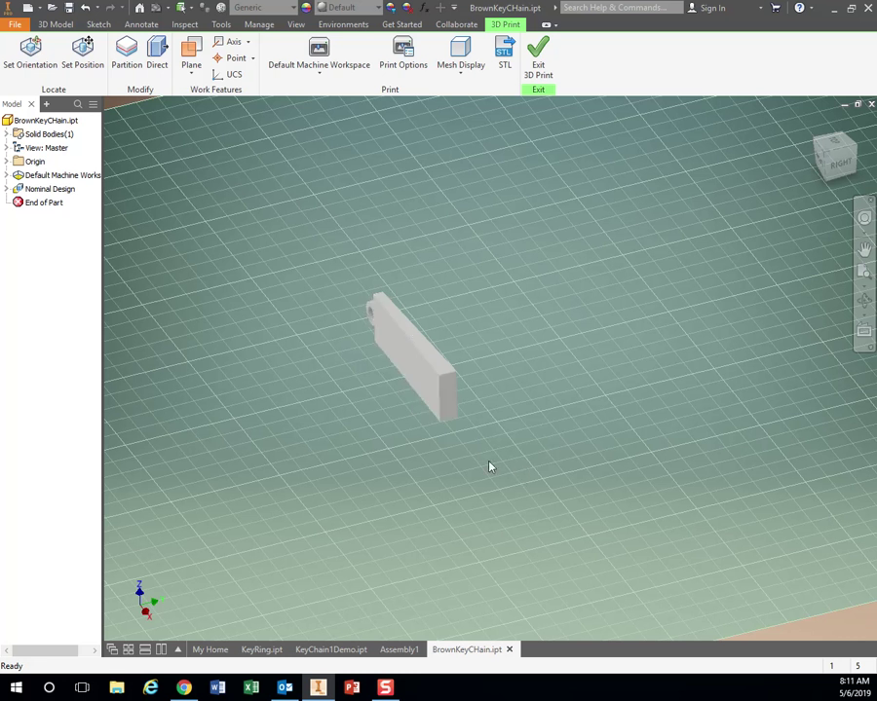
pyautogui.keyDown('shift'); pyautogui.moveTo(489, 466); pyautogui.dragTo(425, 462, button='middle'); pyautogui.keyUp('shift')
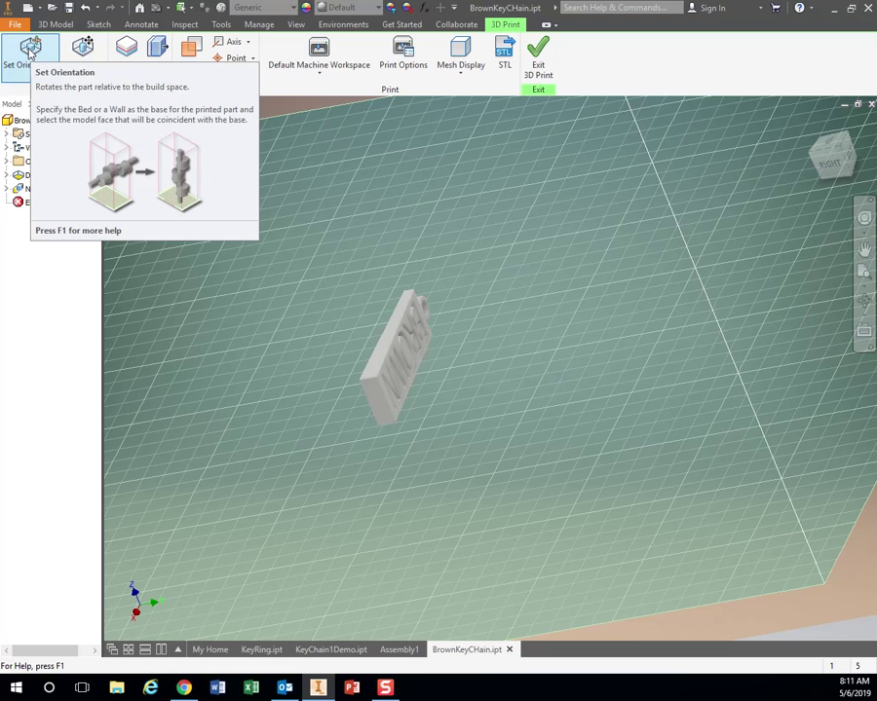
# Orient the keychain onto the bed by its back face so BROWN faces up, then show the full bed
pyautogui.click(30, 49)
pyautogui.keyDown('shift'); pyautogui.moveTo(335, 410); pyautogui.dragTo(417, 405, button='middle'); pyautogui.keyUp('shift')
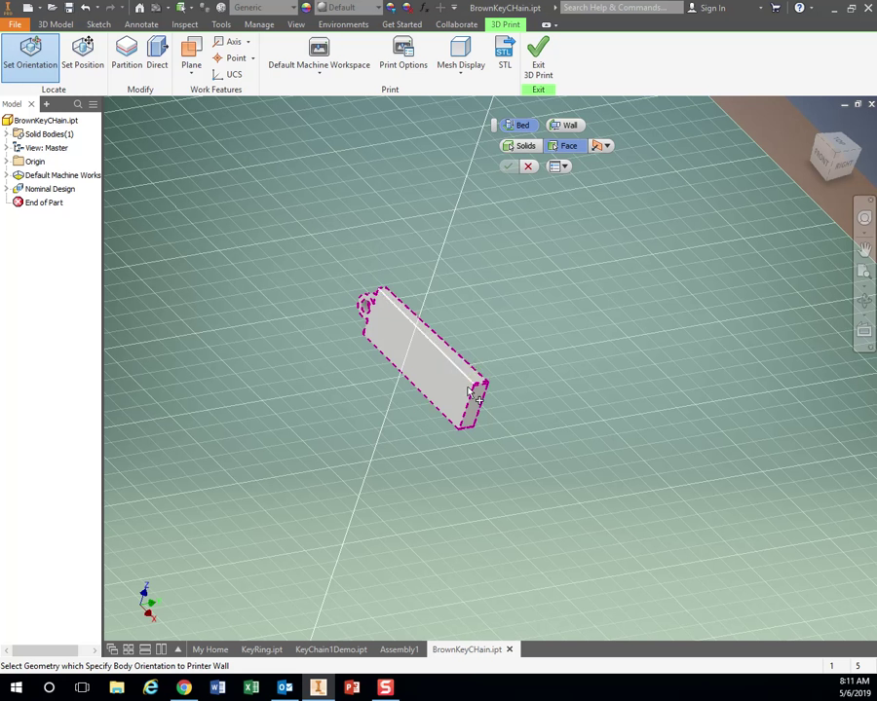
pyautogui.click(416, 362)
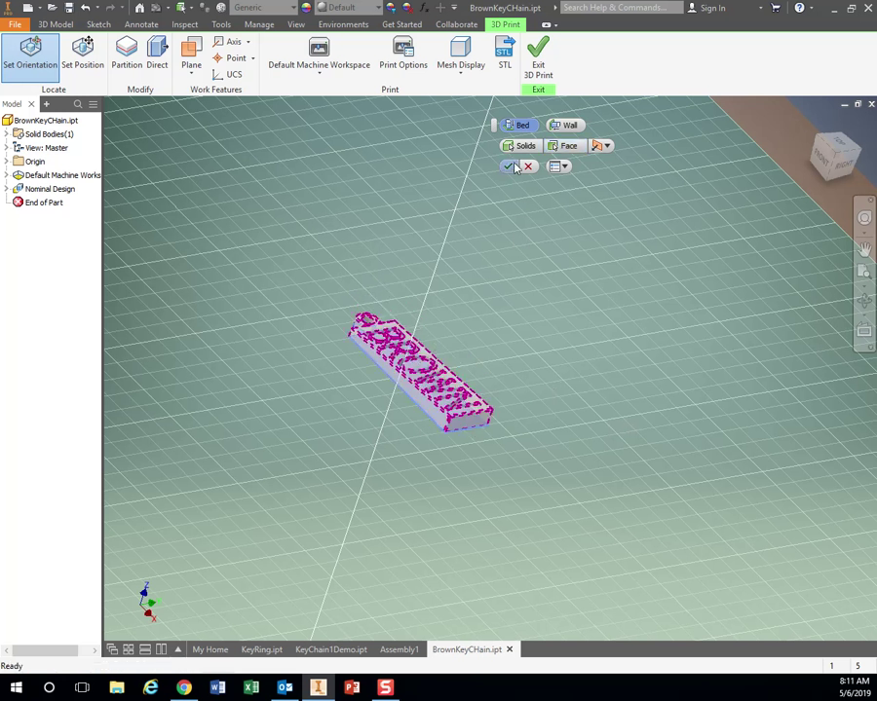
pyautogui.click(508, 165)
pyautogui.keyDown('shift'); pyautogui.moveTo(523, 285); pyautogui.dragTo(489, 383, button='middle'); pyautogui.keyUp('shift')
pyautogui.press('F6')
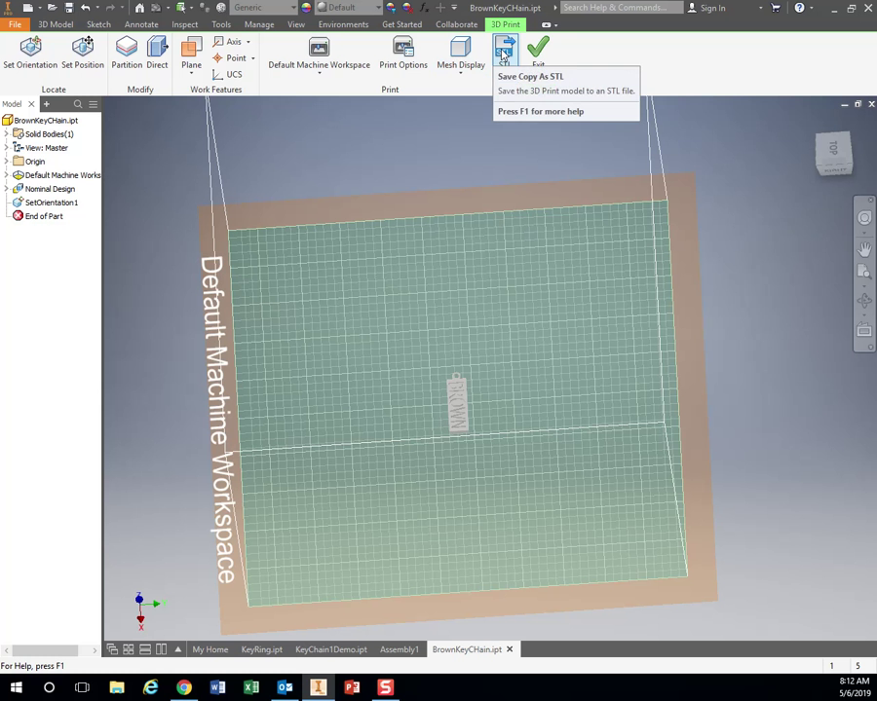
# Save the flat keychain as a millimeter, High-resolution STL in KeyChain, then exit 3D Print
pyautogui.click(503, 53)
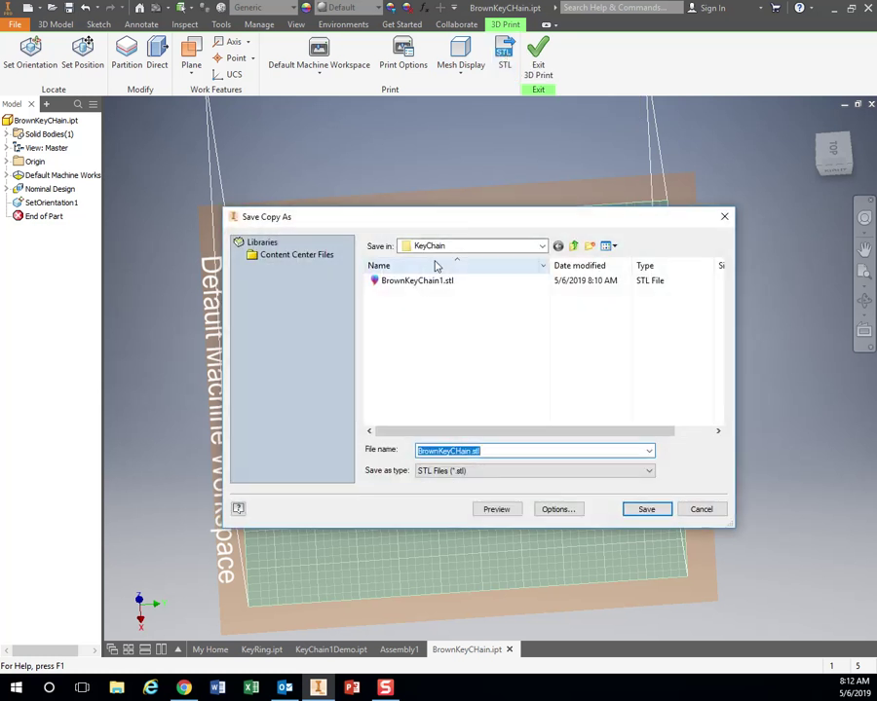
pyautogui.click(556, 510)
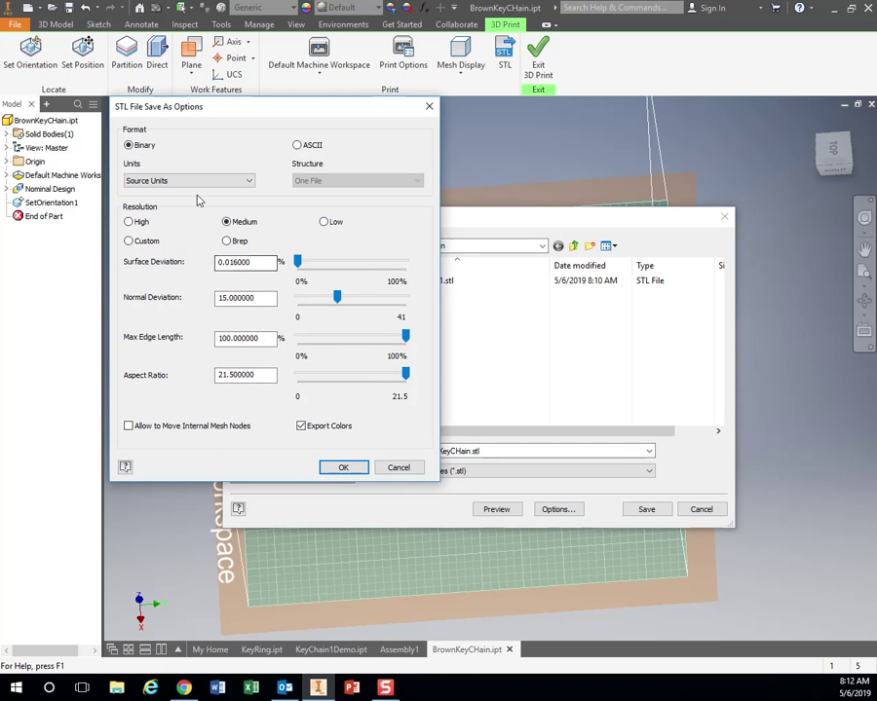
pyautogui.click(138, 181)
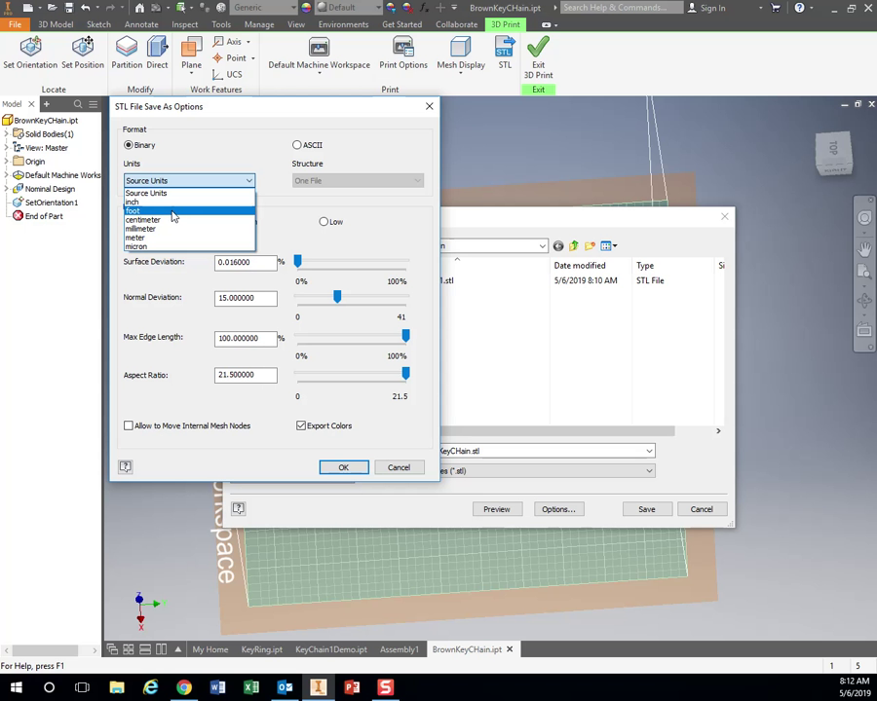
pyautogui.click(141, 229)
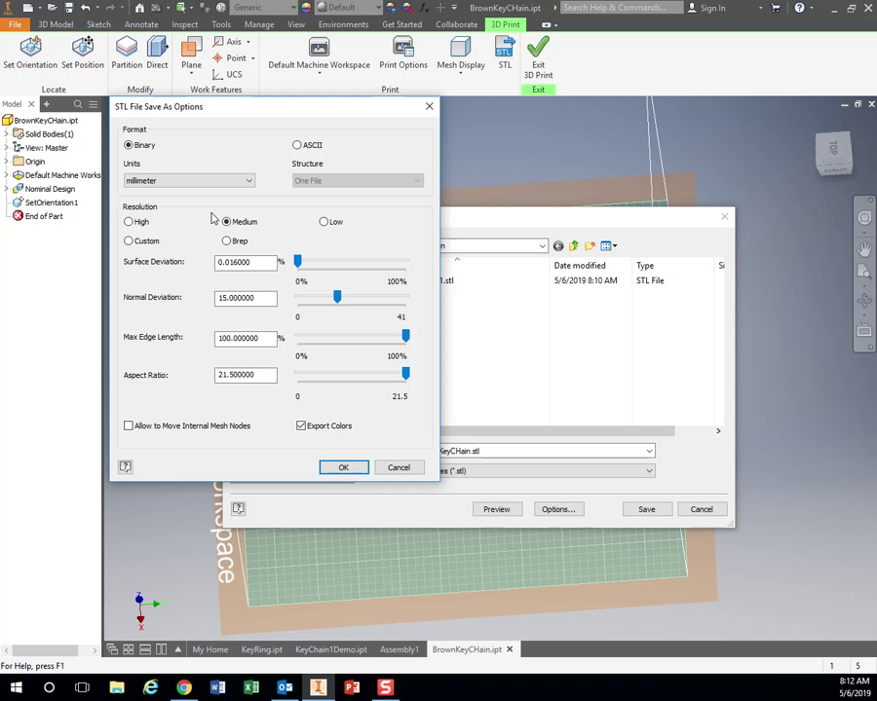
pyautogui.click(136, 222)
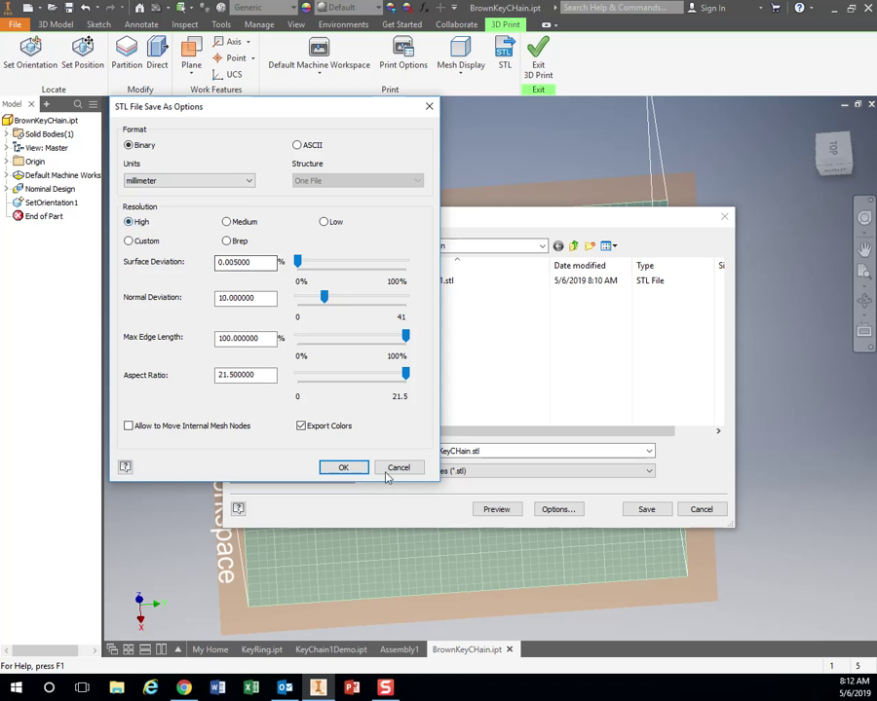
pyautogui.click(346, 473)
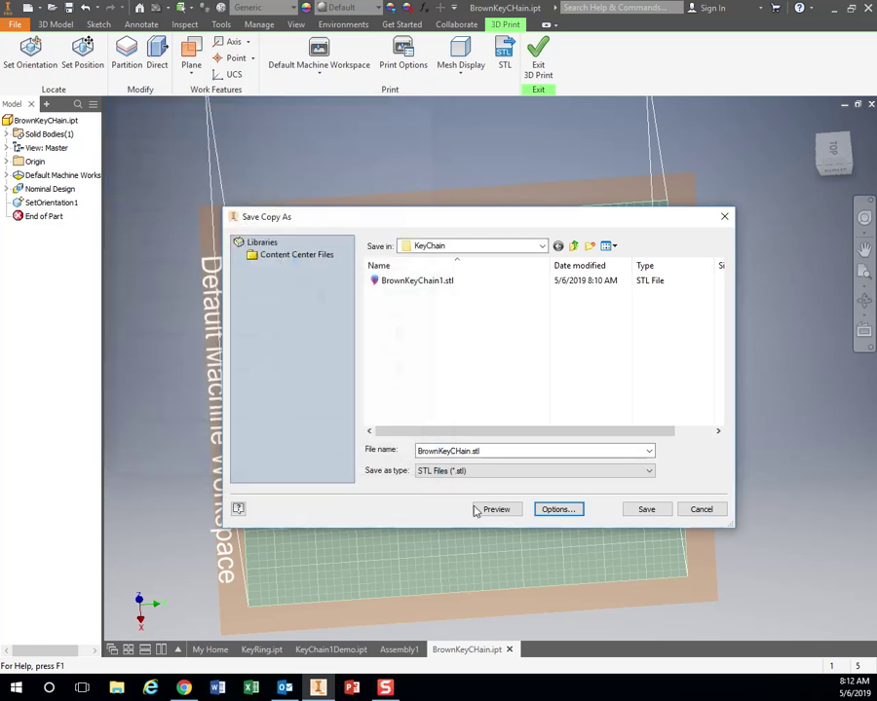
pyautogui.click(646, 508)
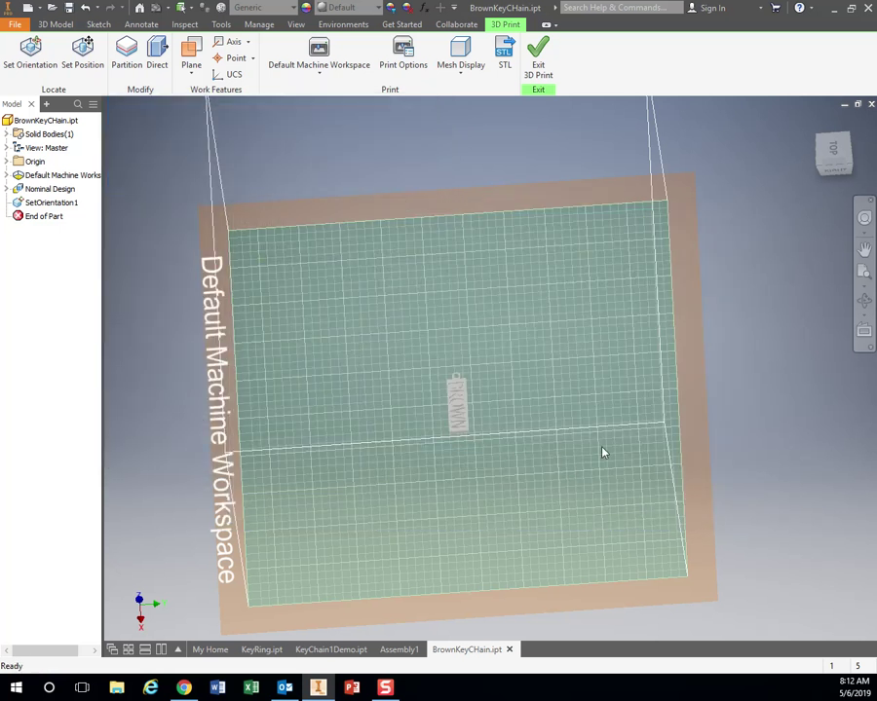
pyautogui.keyDown('shift'); pyautogui.moveTo(489, 424); pyautogui.dragTo(523, 338, button='middle'); pyautogui.keyUp('shift')
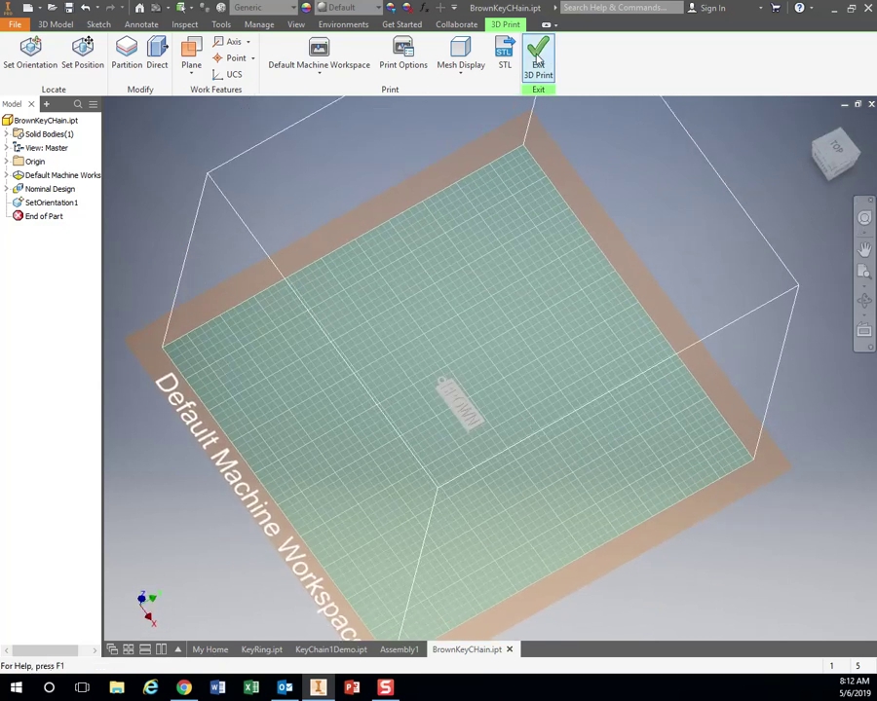
pyautogui.click(538, 54)
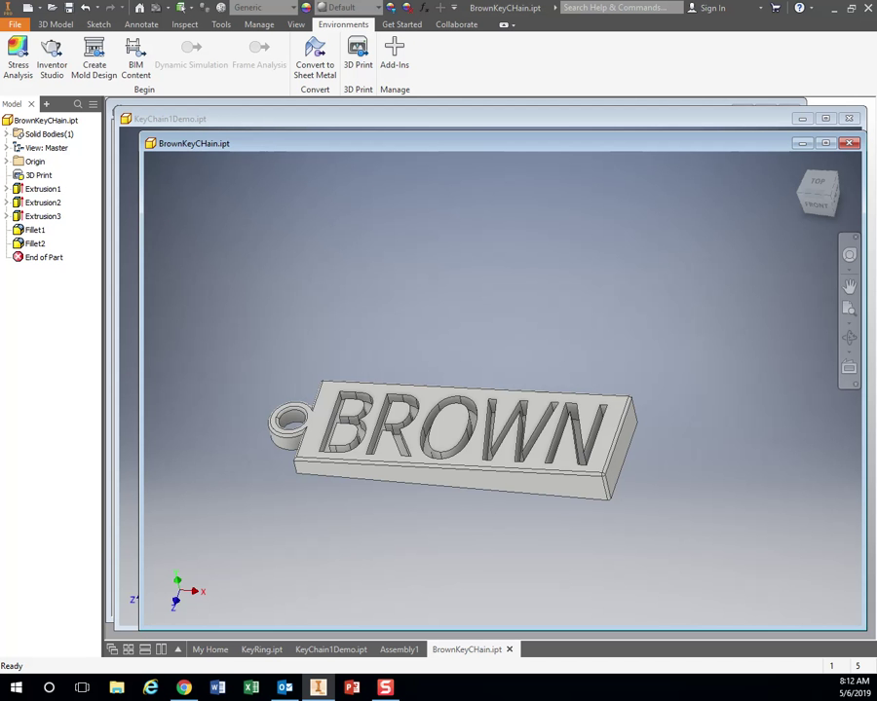
# Minimize Inventor to reveal the Windows desktop
pyautogui.hotkey('shift', 'F10')
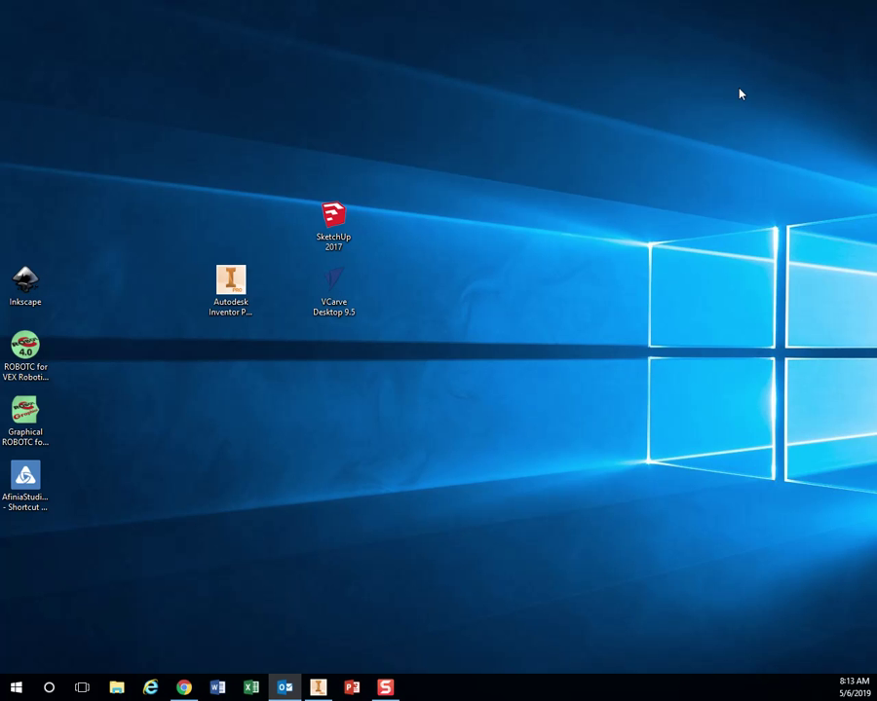
# Search 'makerbot' from Start to launch MakerBot Desktop, then open the AfiniaStudio desktop shortcut
pyautogui.click(30, 478)
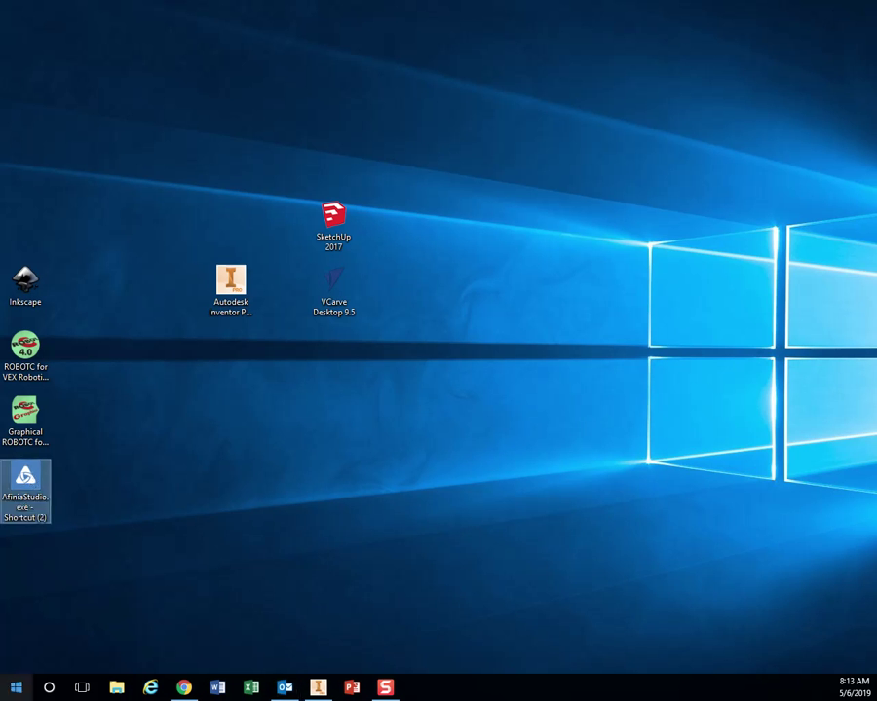
pyautogui.click(17, 689)
pyautogui.click(16, 689)
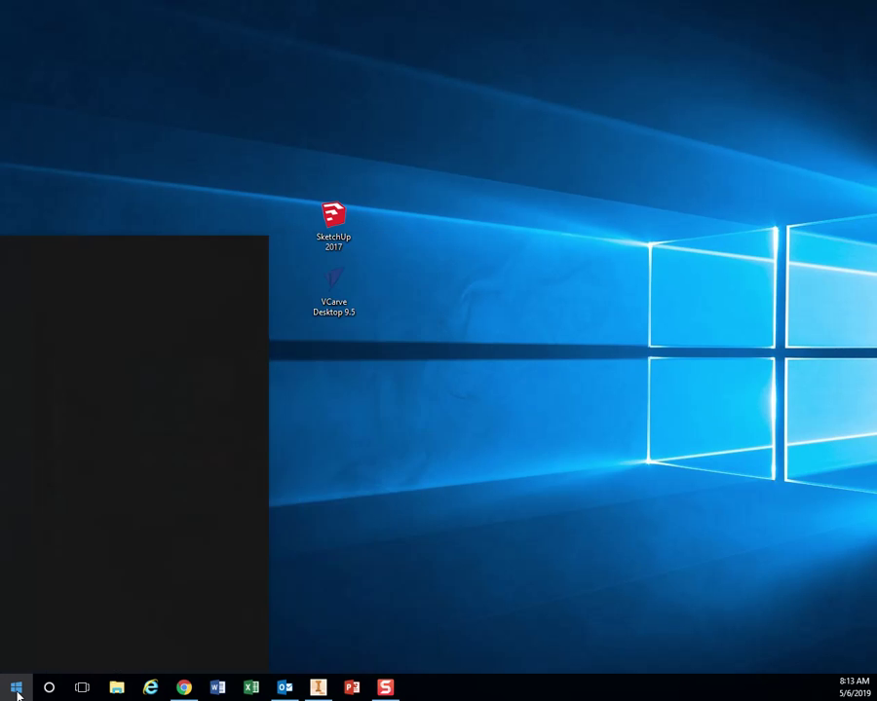
pyautogui.click(16, 688)
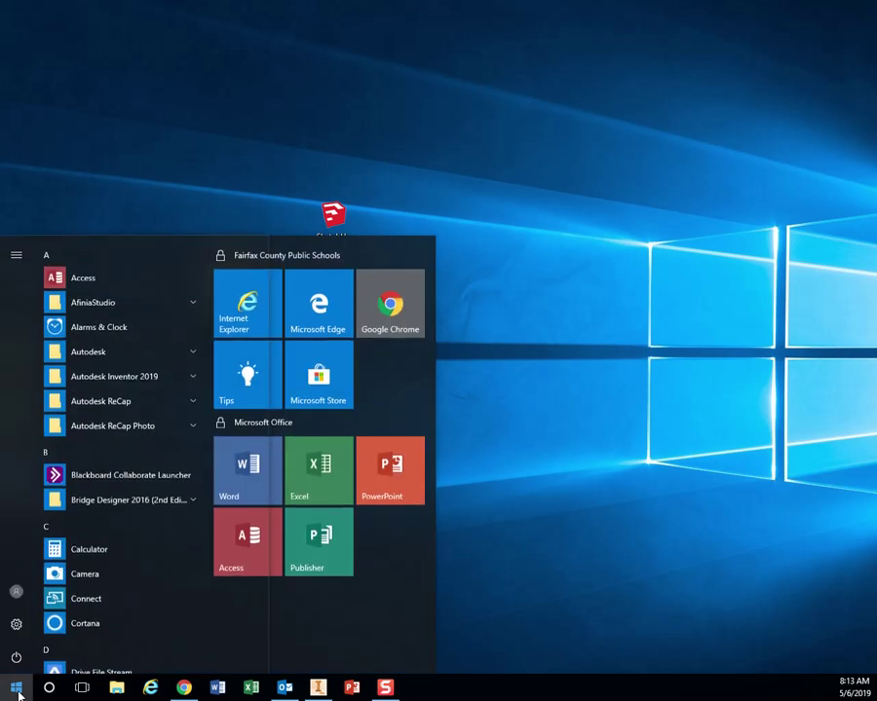
pyautogui.write('makerbot')
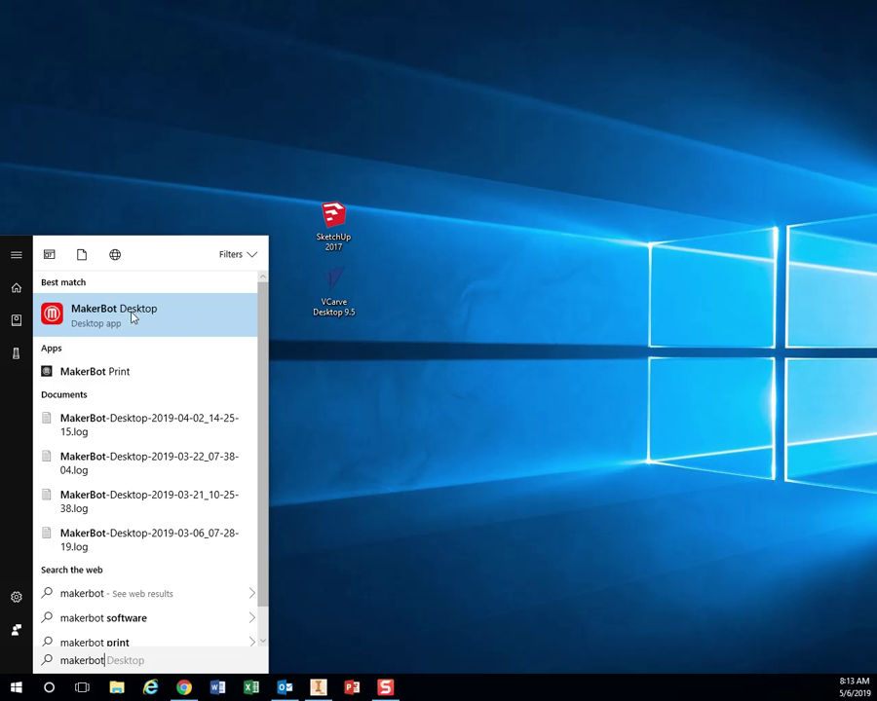
pyautogui.click(77, 318)
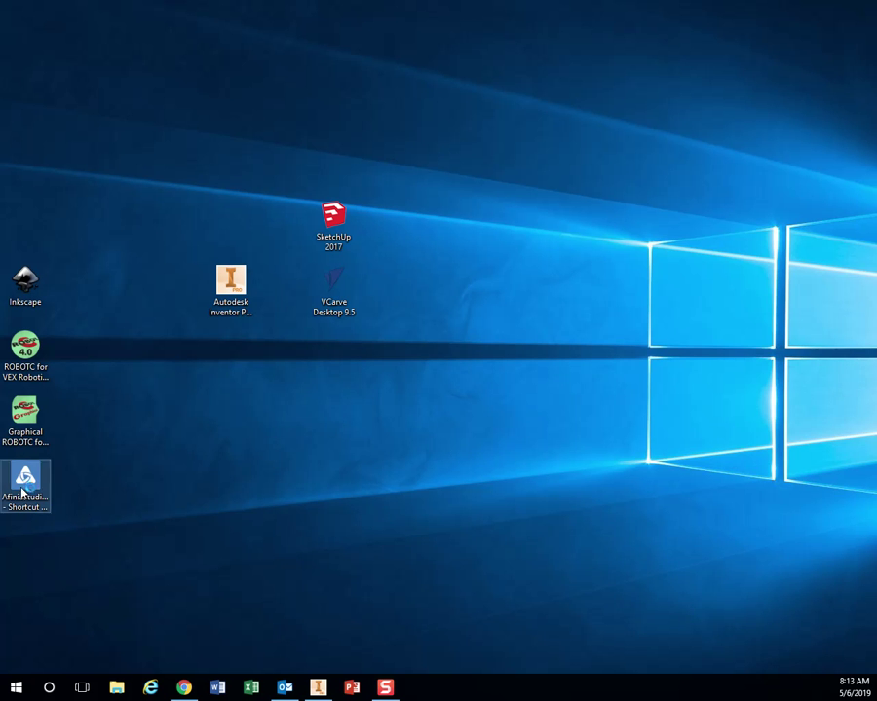
pyautogui.click(27, 475)
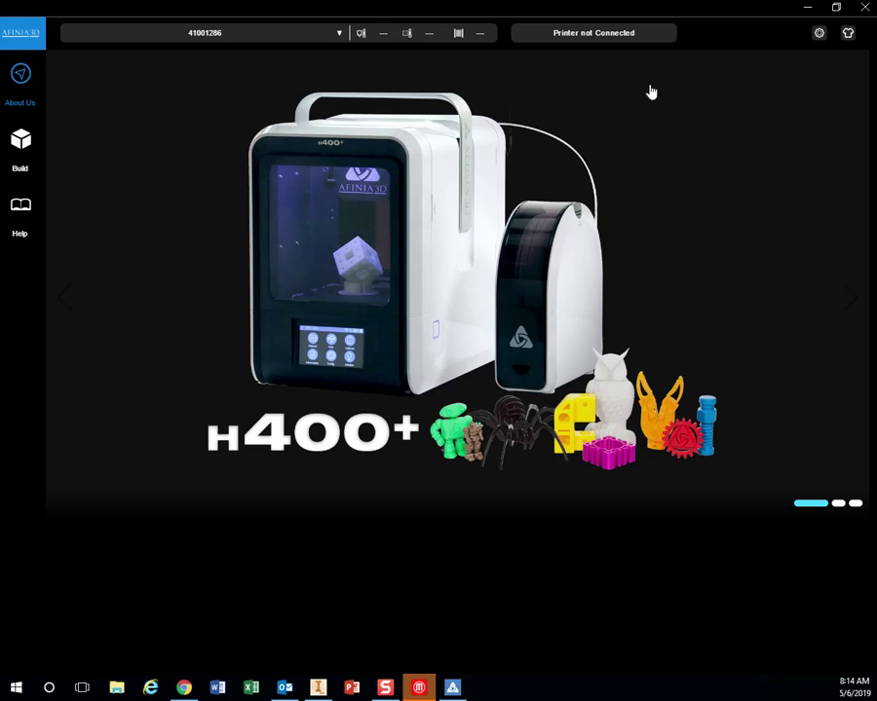
# Switch Afinia Studio to the Build view and open its Add panel
pyautogui.click(17, 150)
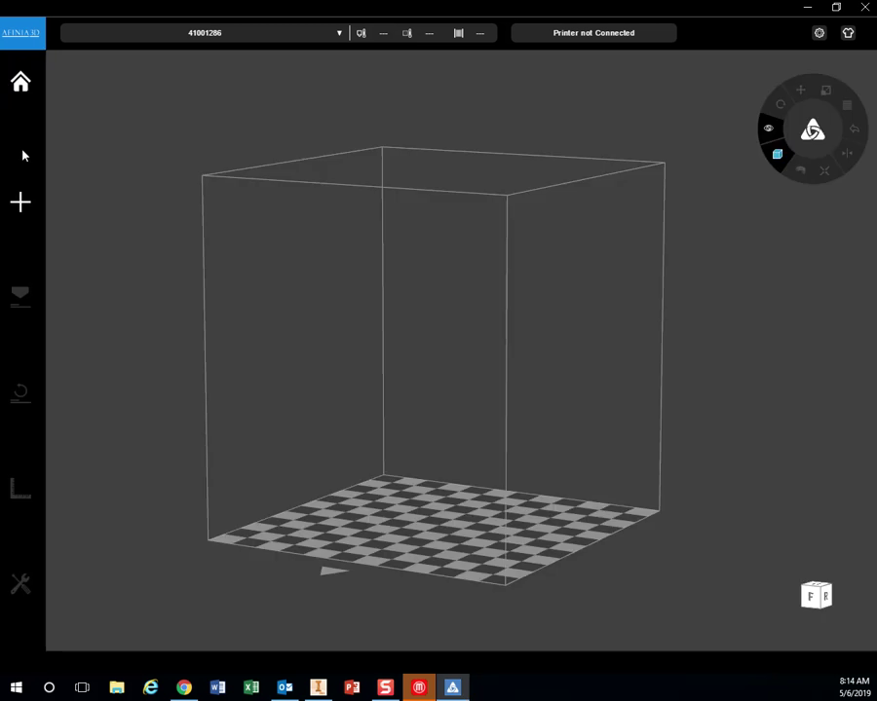
pyautogui.click(20, 206)
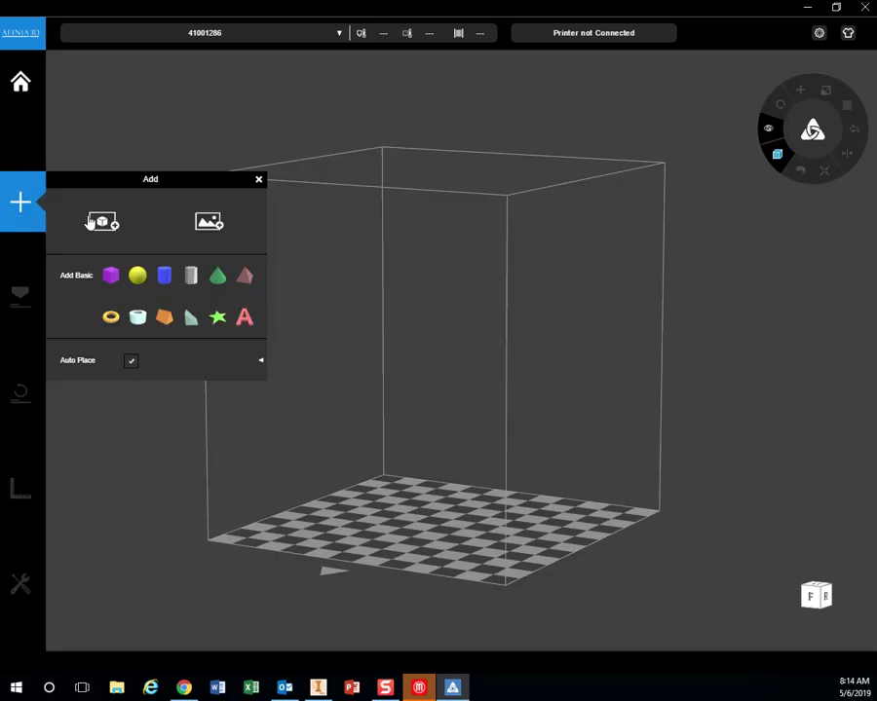
# Import BrownKeyCHain.stl from the KeyChain folder onto the build plate
pyautogui.click(100, 224)
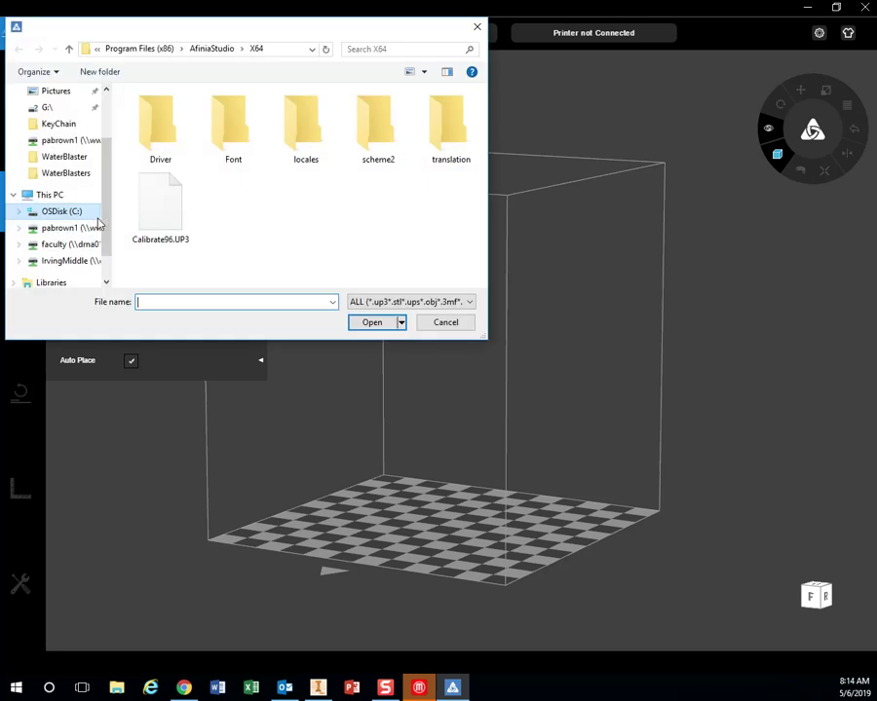
pyautogui.click(62, 126)
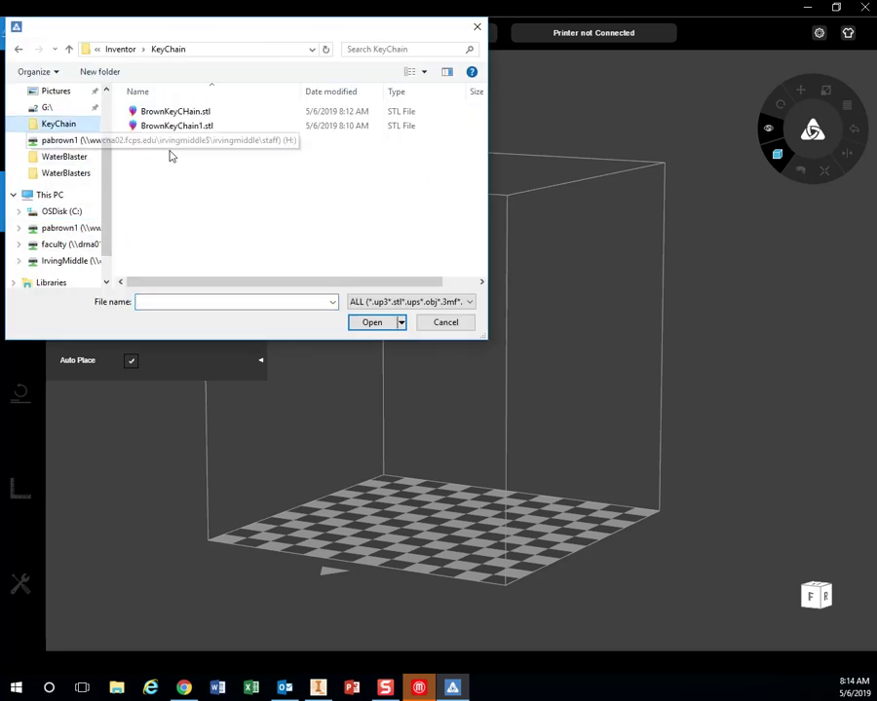
pyautogui.click(205, 115)
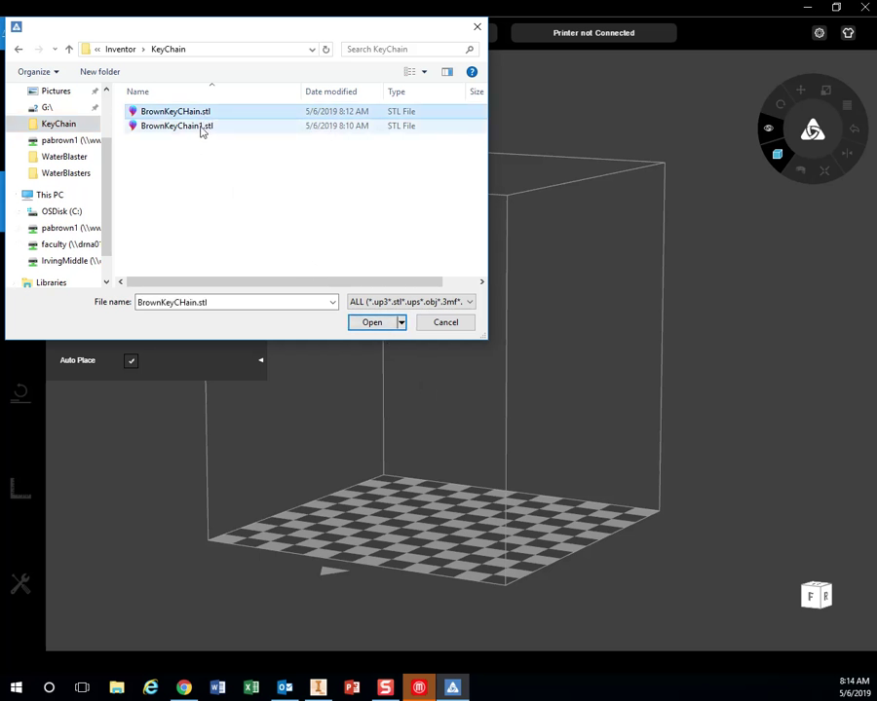
pyautogui.click(372, 322)
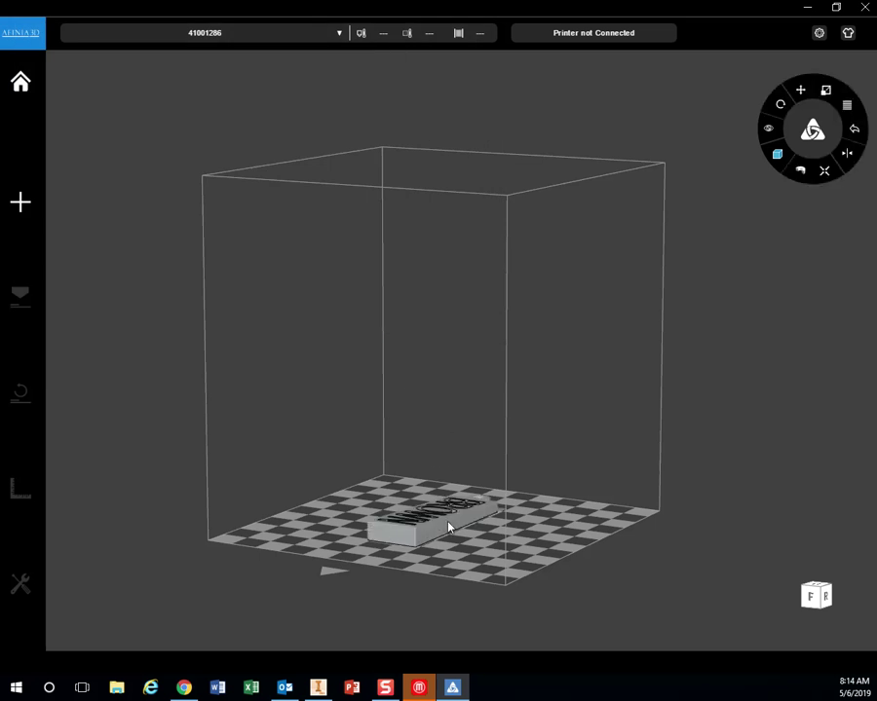
# Import BrownKeyChain1.stl as a second model onto the build plate
pyautogui.click(21, 202)
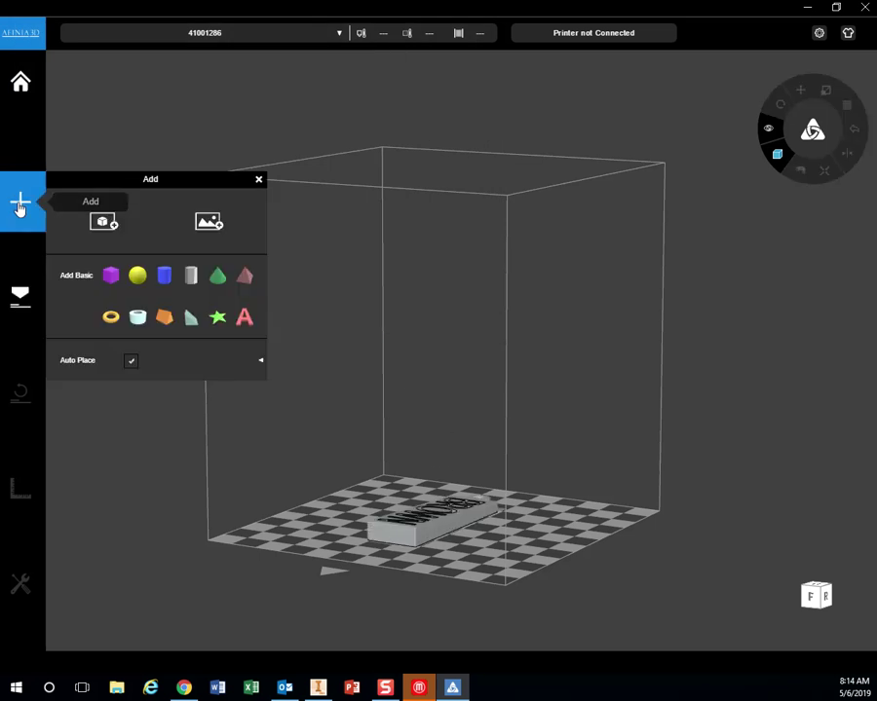
pyautogui.click(105, 224)
pyautogui.click(190, 126)
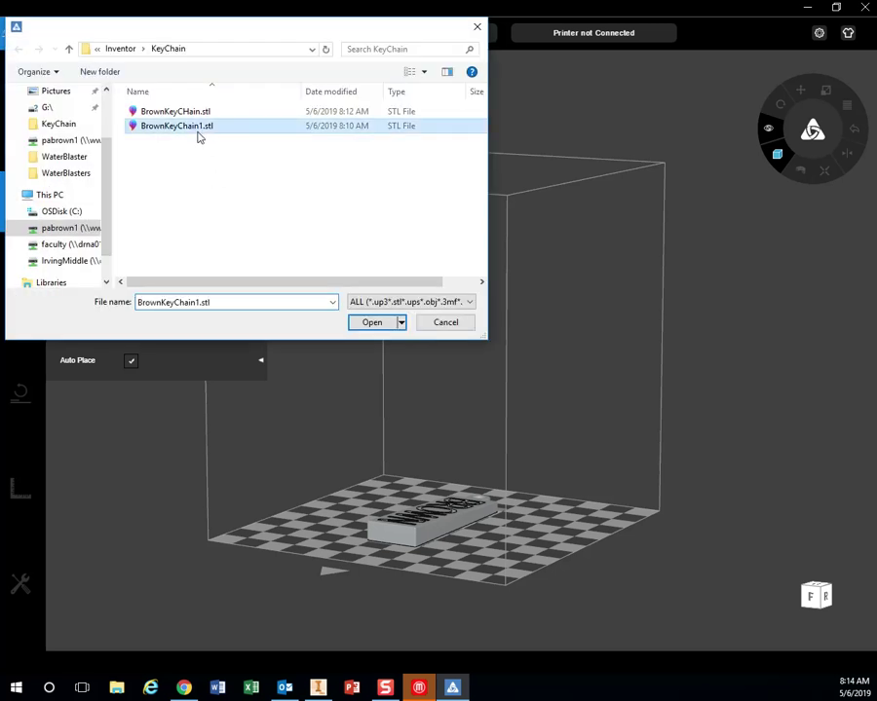
pyautogui.click(372, 322)
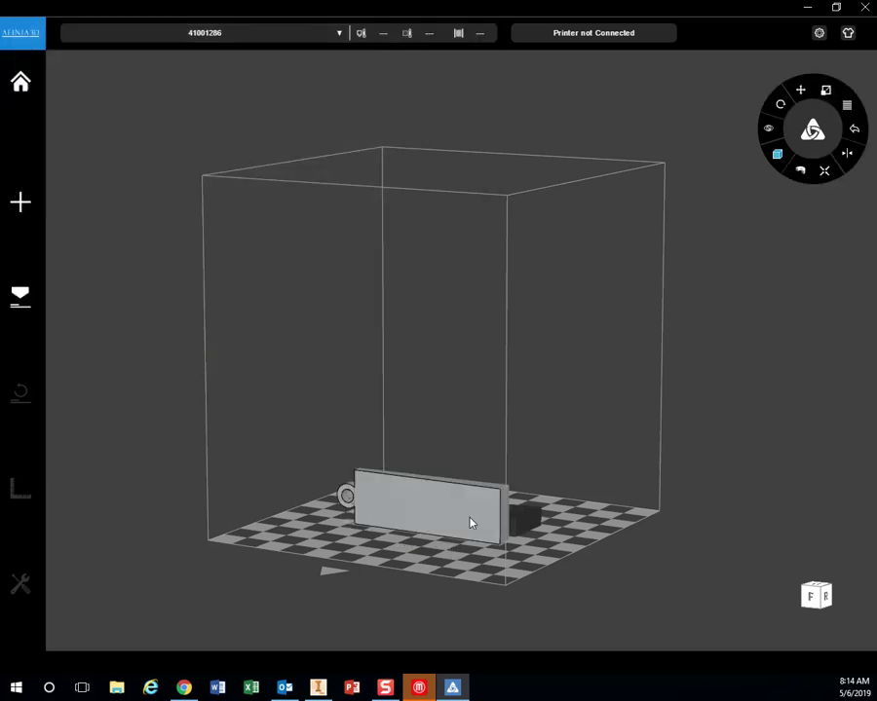
pyautogui.moveTo(522, 529)
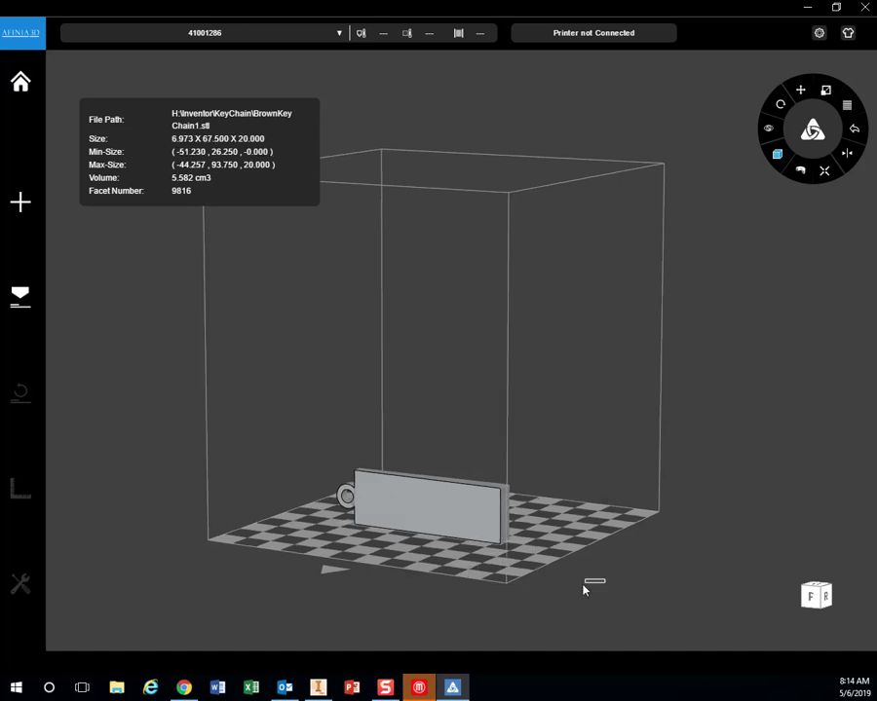
# Rotate the standing keychain -90° about the Y axis so it lies flat with BROWN facing up
pyautogui.moveTo(585, 589); pyautogui.dragTo(489, 619)
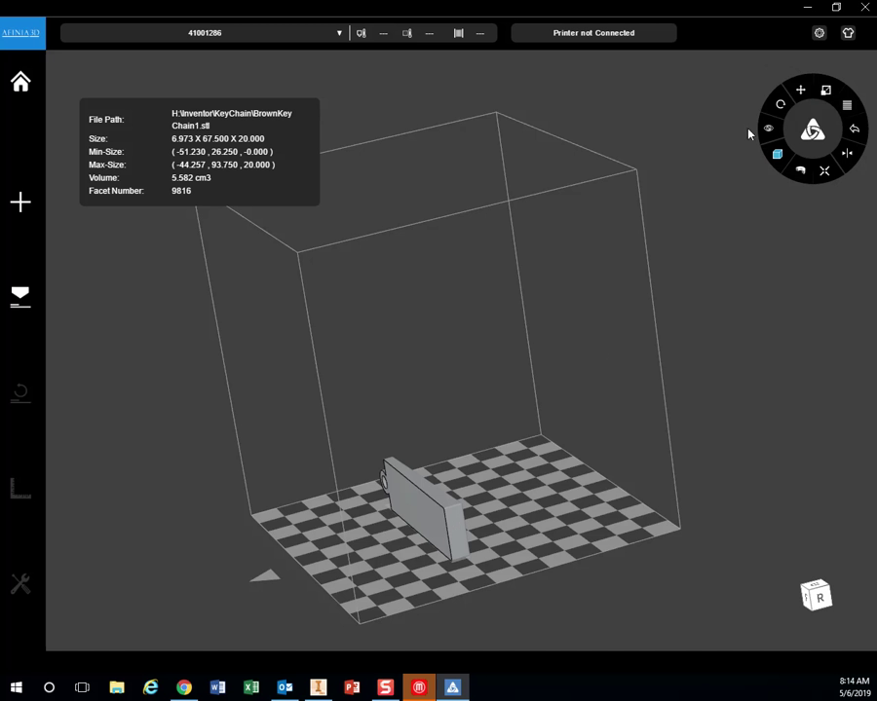
pyautogui.click(781, 106)
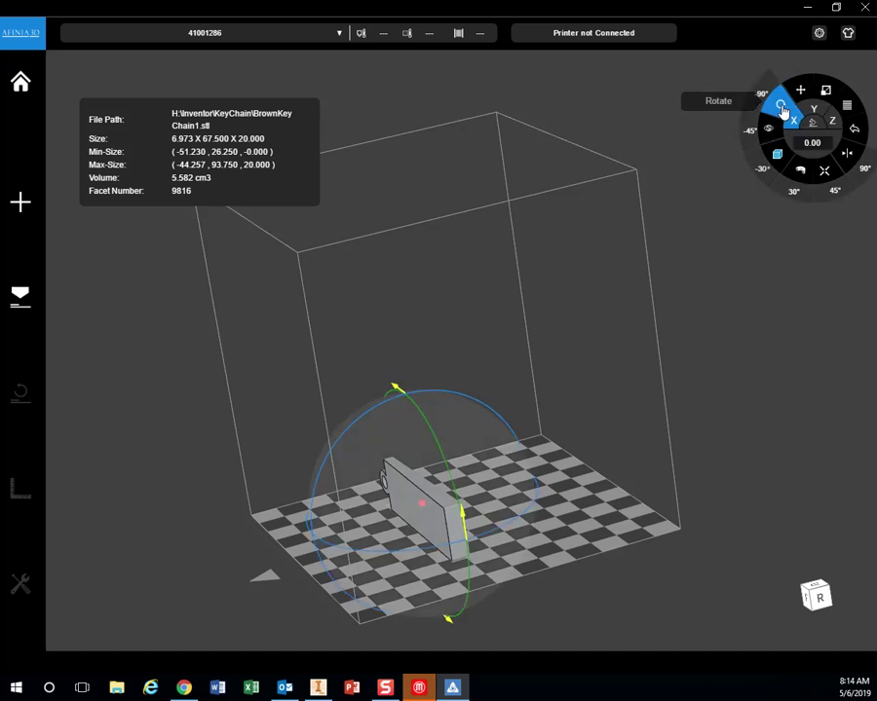
pyautogui.click(343, 450)
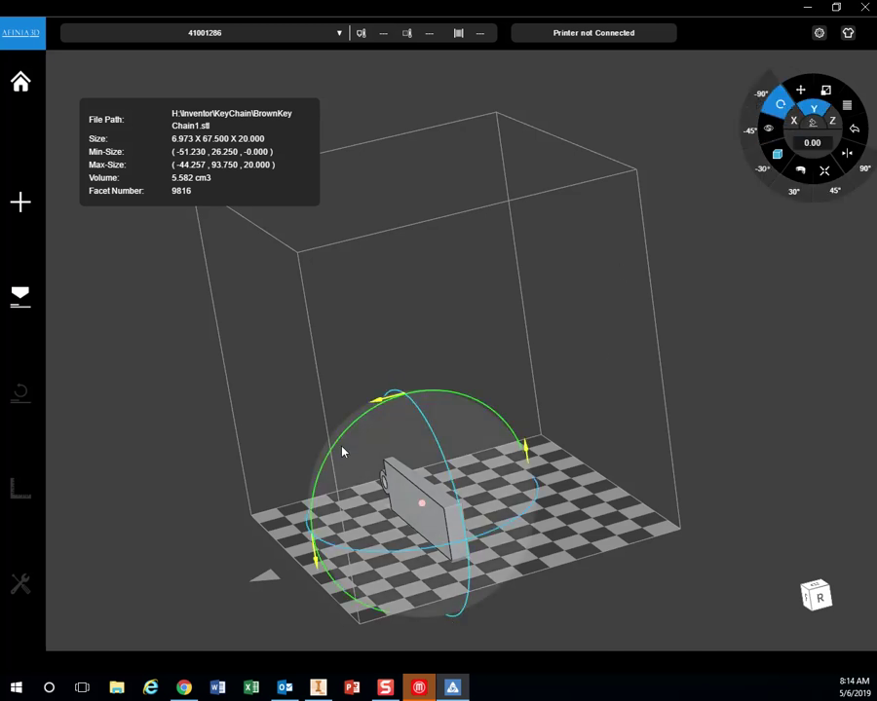
pyautogui.click(533, 507)
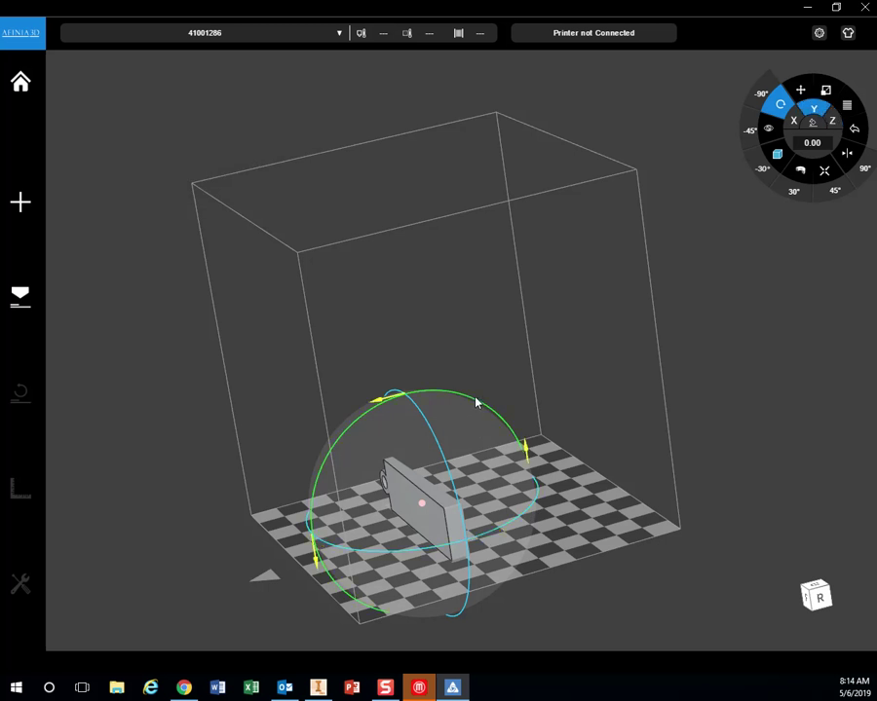
pyautogui.click(510, 524)
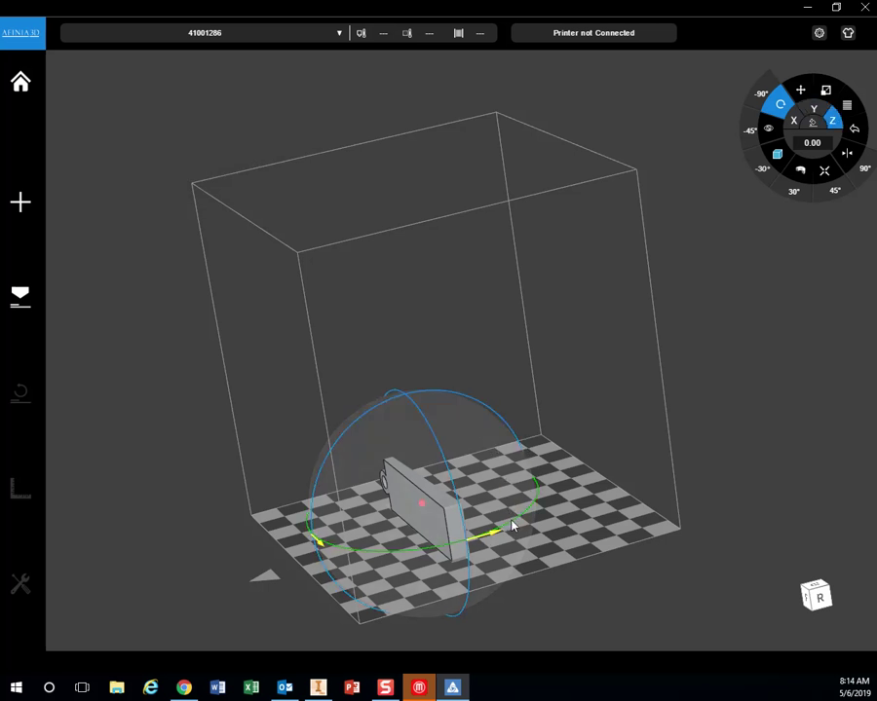
pyautogui.click(808, 124)
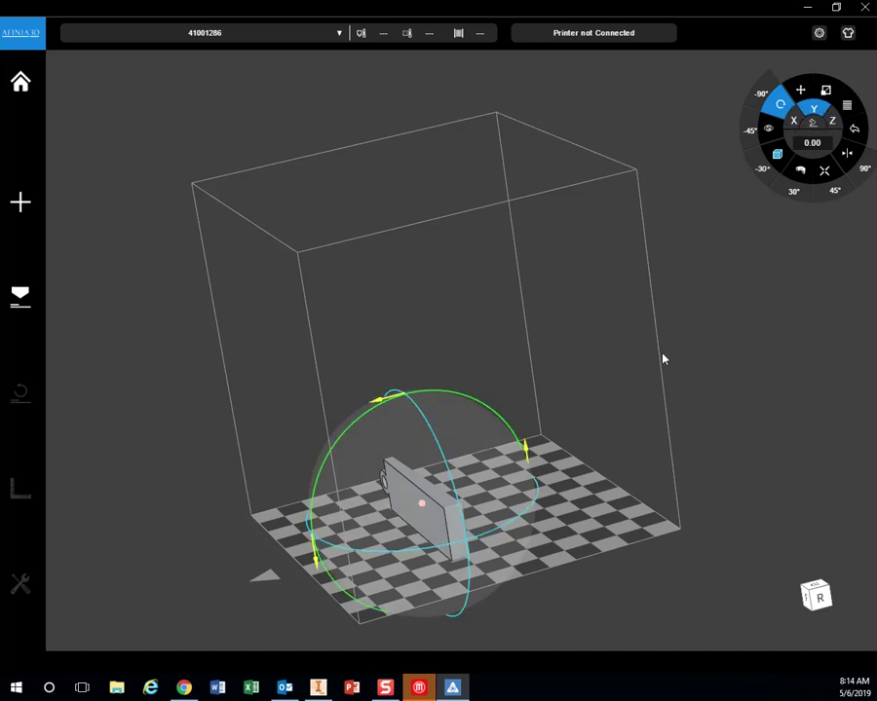
pyautogui.click(762, 93)
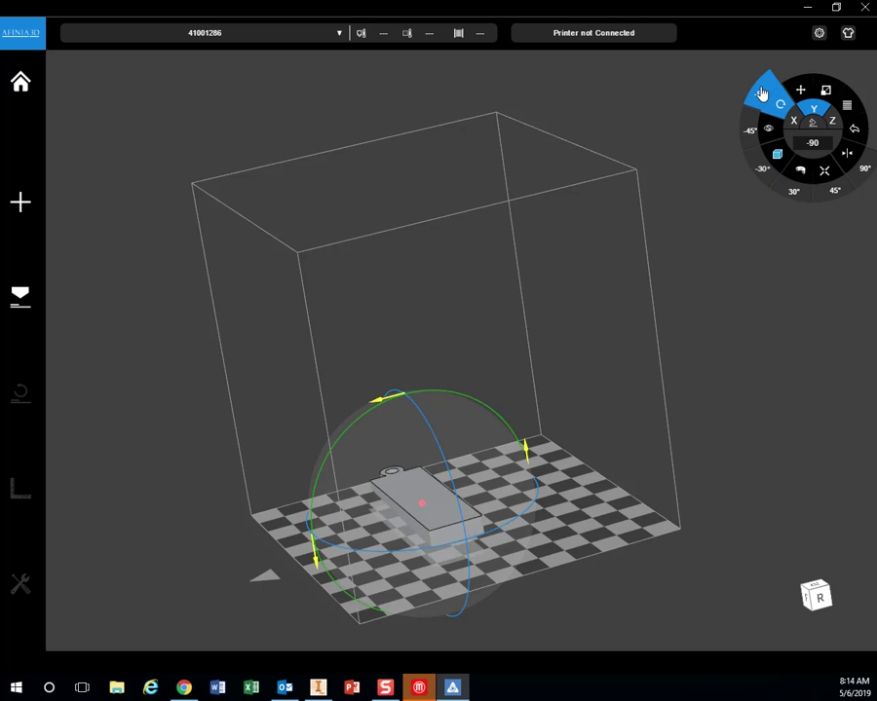
pyautogui.click(762, 98)
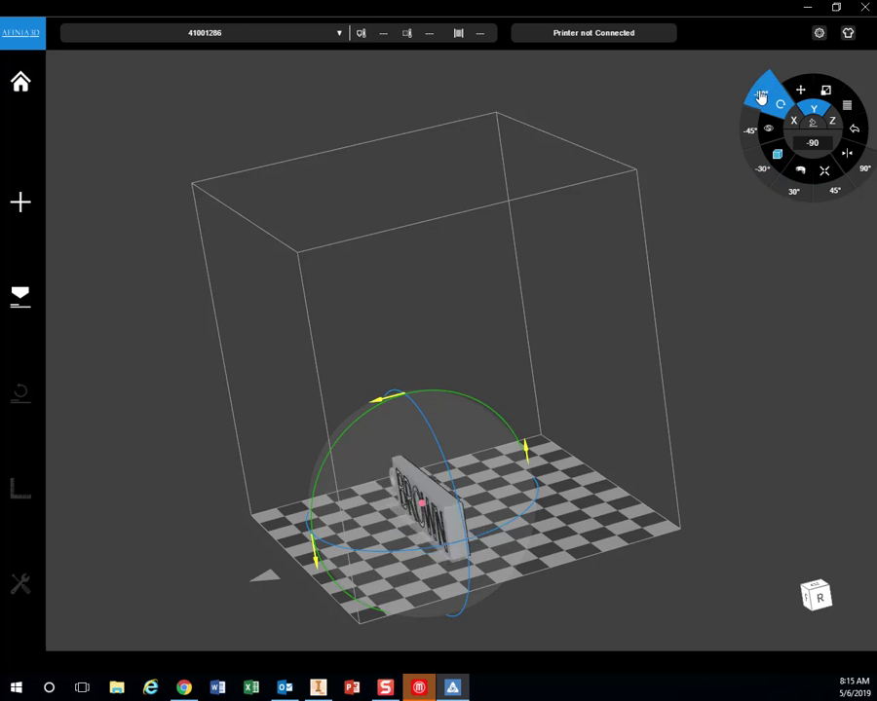
pyautogui.click(762, 97)
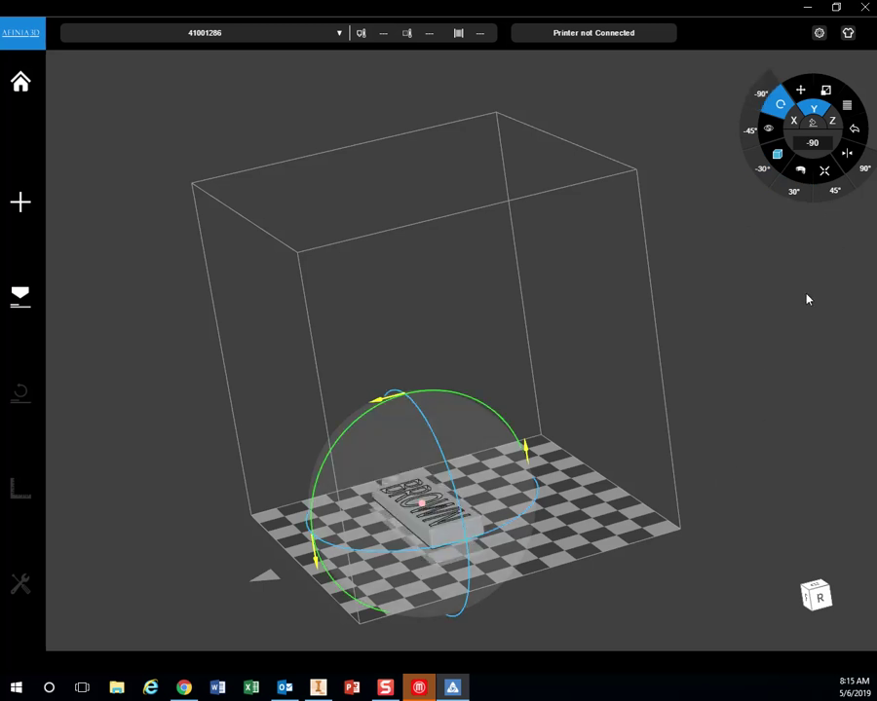
pyautogui.moveTo(722, 474); pyautogui.dragTo(679, 445)
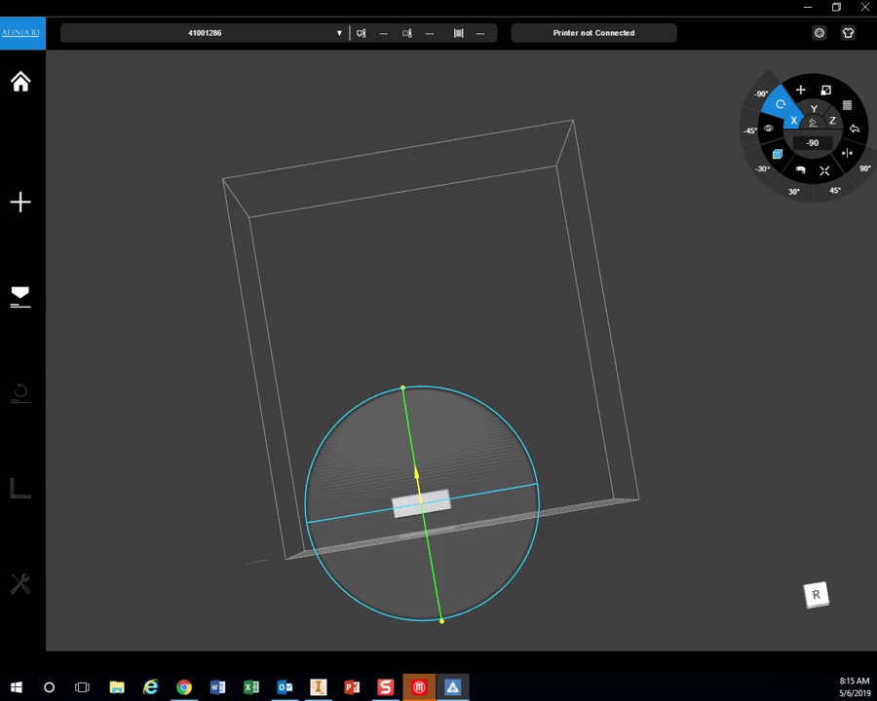
# Drop the flat keychain onto the print bed and bring up Print Settings (0.3mm layers, Fast)
pyautogui.moveTo(697, 423); pyautogui.dragTo(746, 211)
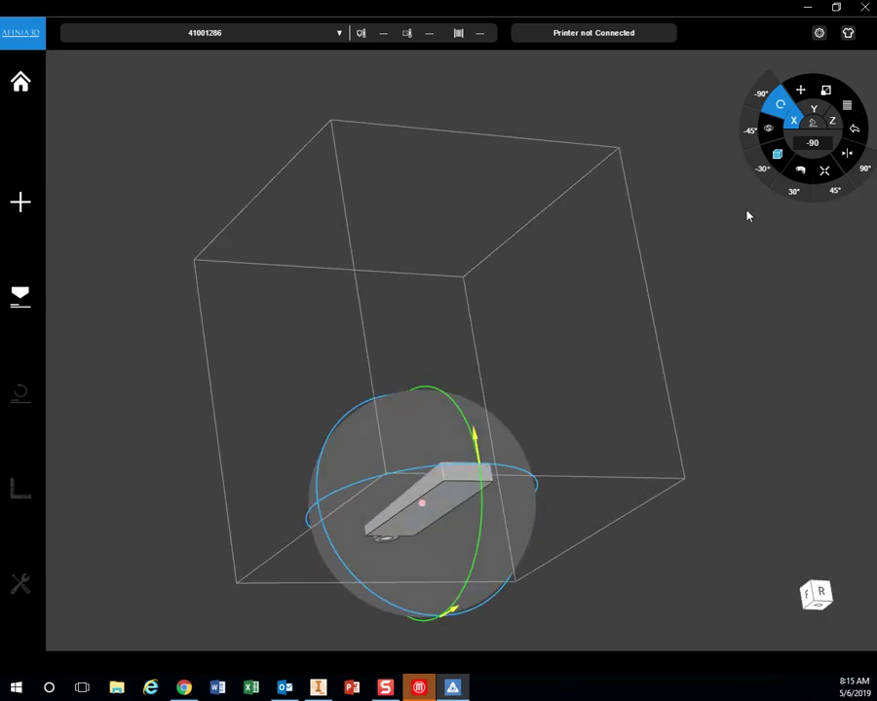
pyautogui.click(801, 92)
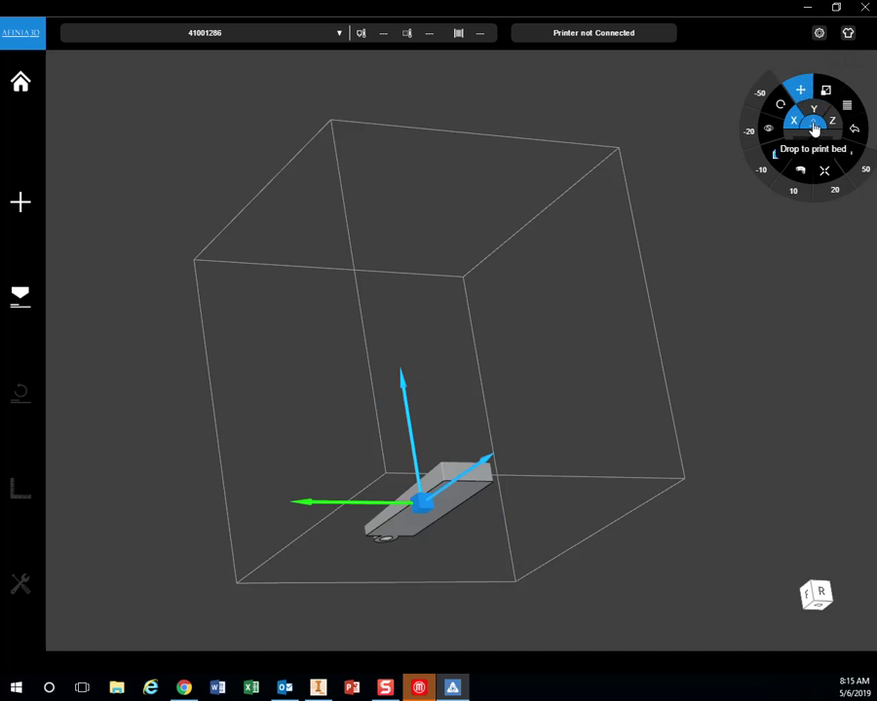
pyautogui.click(814, 130)
pyautogui.moveTo(749, 237); pyautogui.dragTo(700, 335)
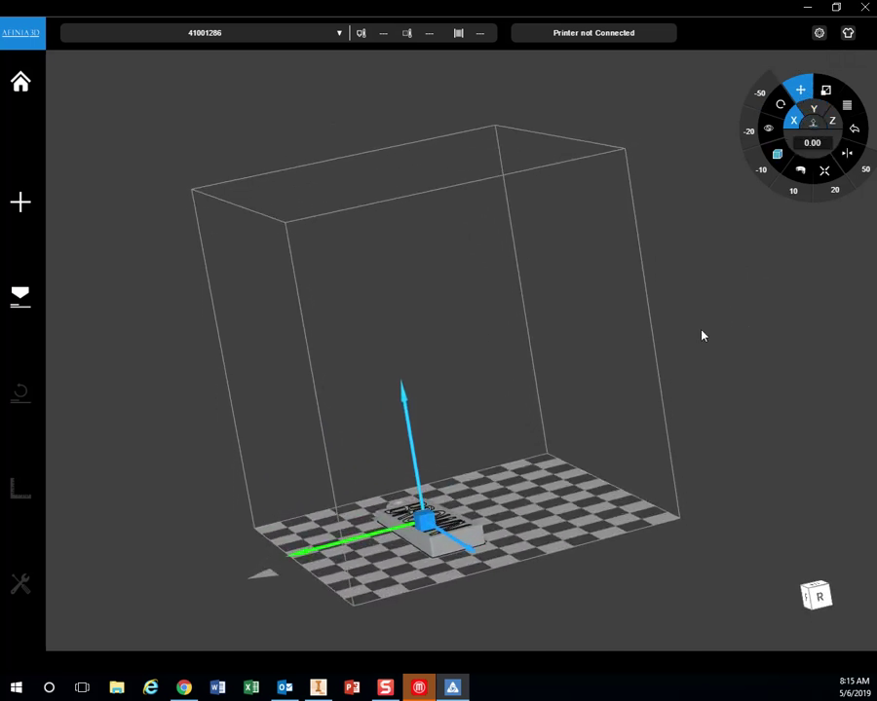
pyautogui.click(35, 307)
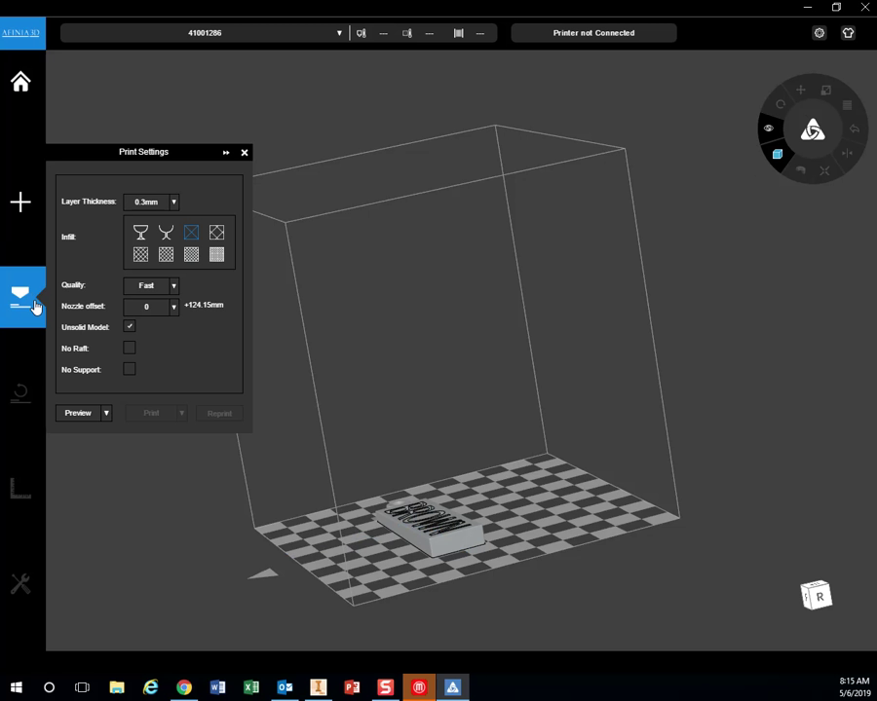